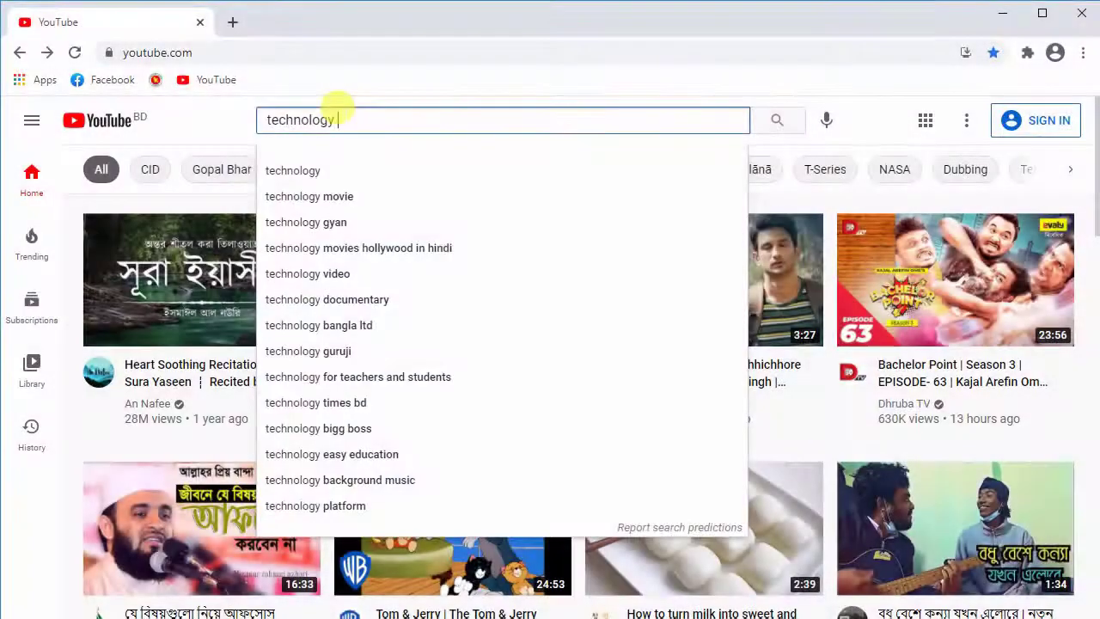
# Search YouTube for 'village', open the Technology Village channel, and play all of its first playlist.
pyautogui.write('vi')
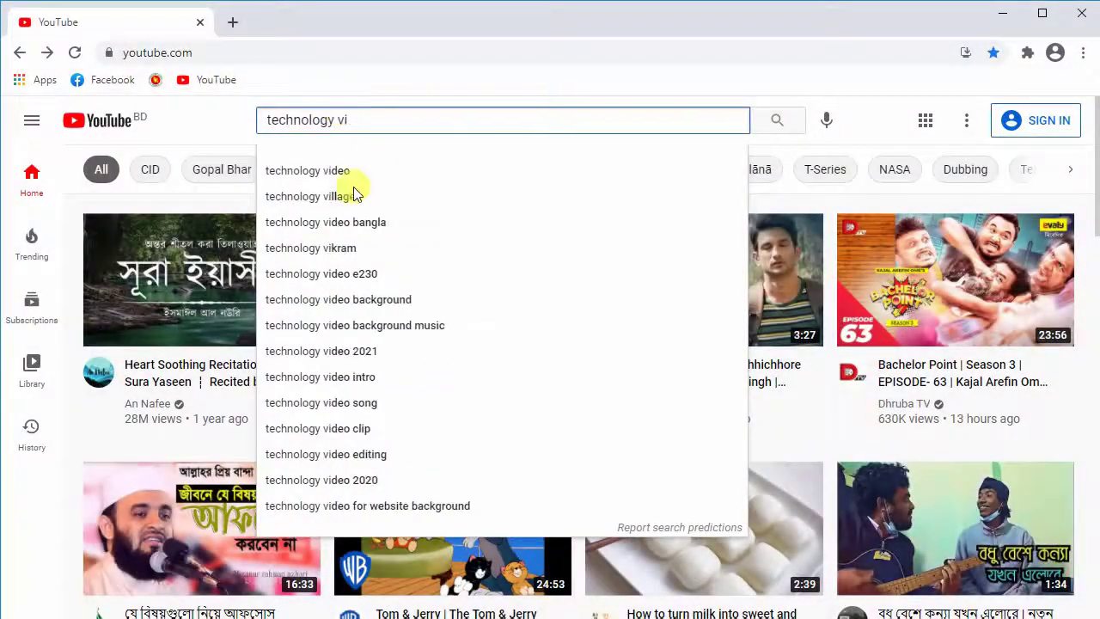
pyautogui.write('llage')
pyautogui.press('Return')
pyautogui.click(496, 232)
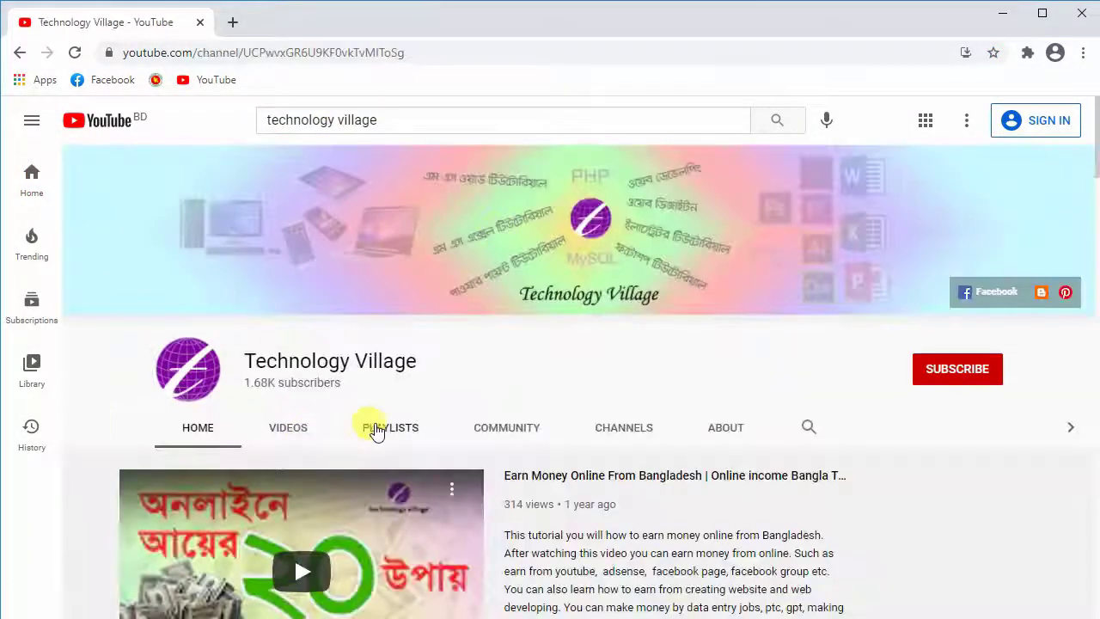
pyautogui.click(376, 427)
pyautogui.scroll(-2, 343, 387)
pyautogui.click(229, 407)
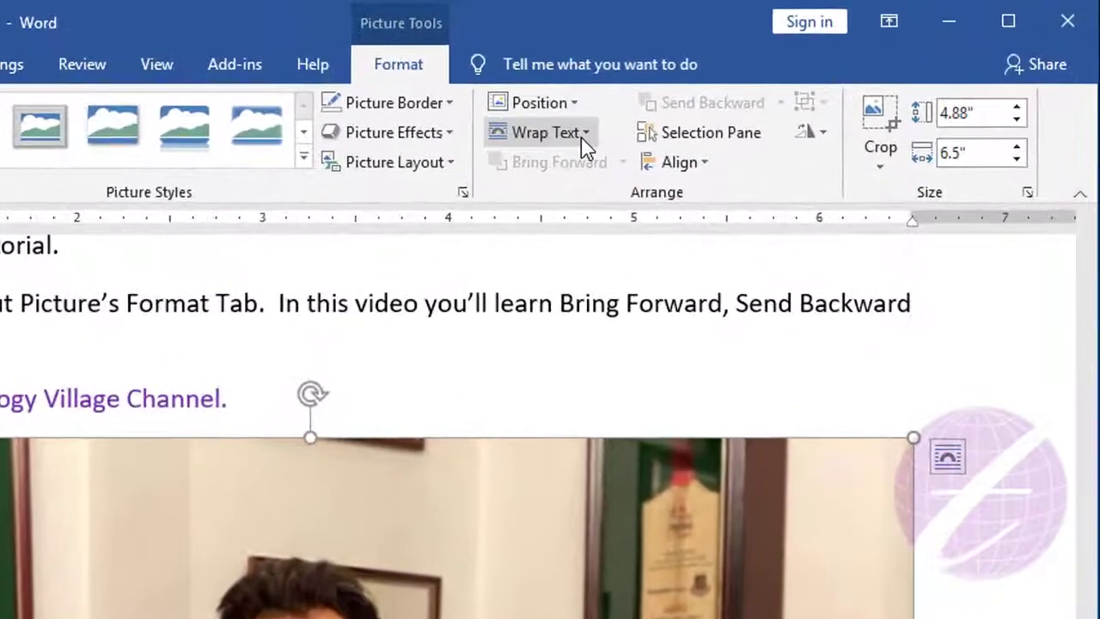
# Set the cricketer photo to In Front of Text and drag it up over the opening lines.
pyautogui.click(584, 145)
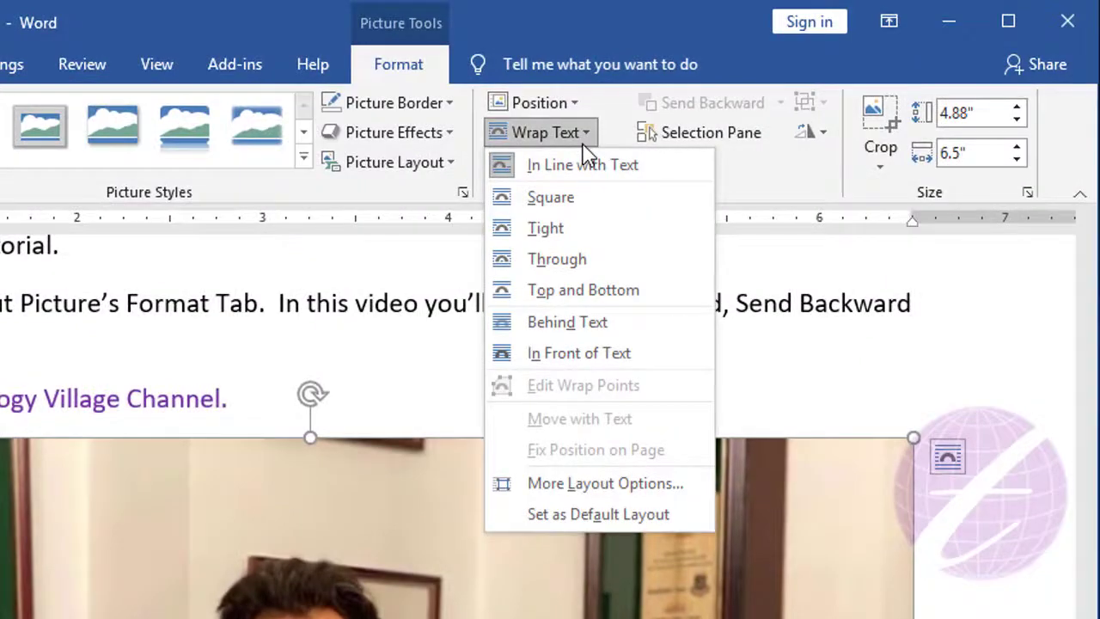
pyautogui.click(589, 359)
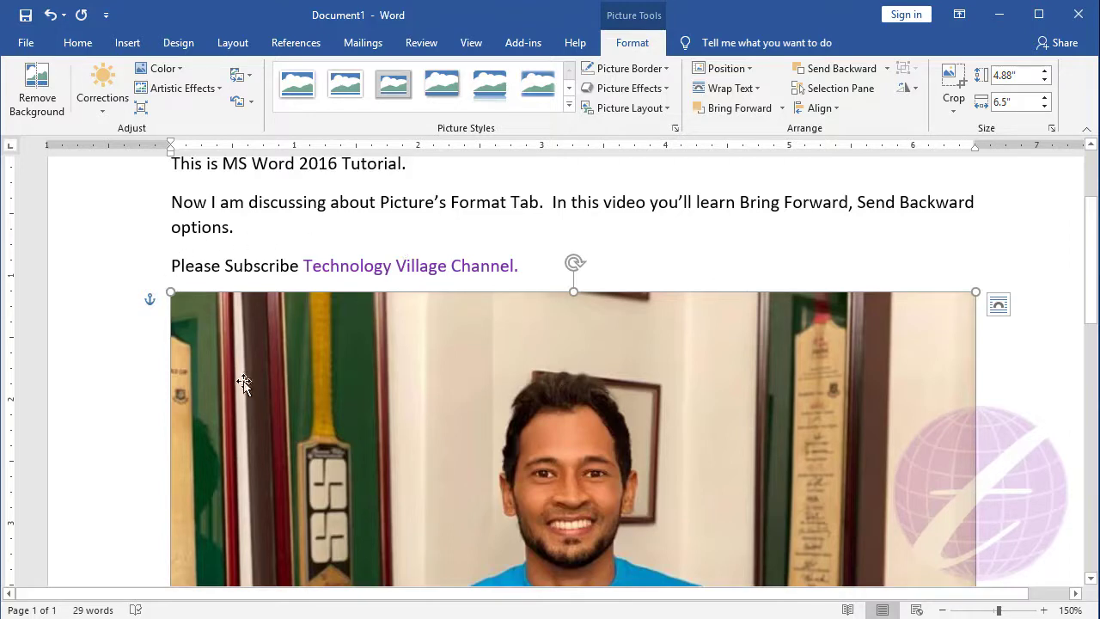
pyautogui.moveTo(413, 338); pyautogui.dragTo(425, 484)
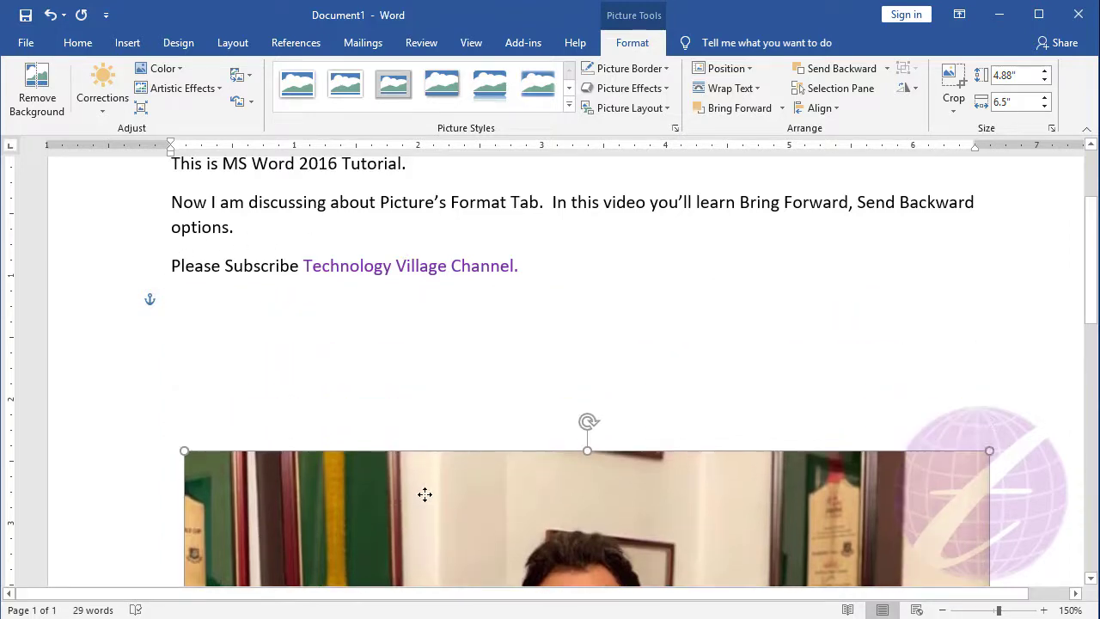
pyautogui.scroll(-3, 449, 409)
pyautogui.scroll(3, 449, 409)
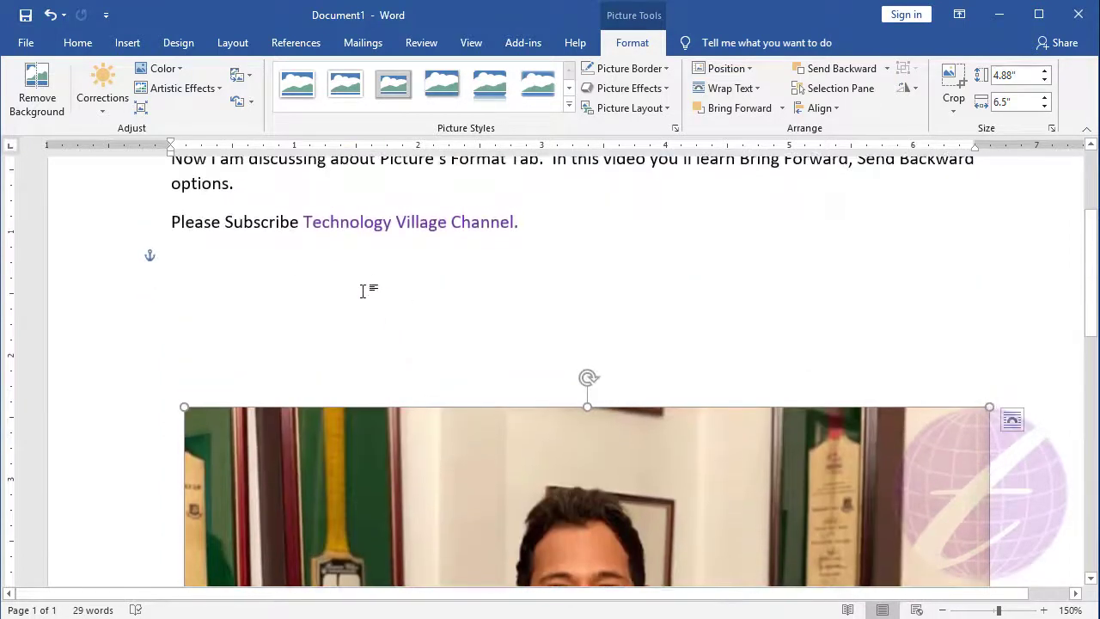
pyautogui.scroll(3, 495, 481)
pyautogui.moveTo(503, 559); pyautogui.dragTo(504, 284)
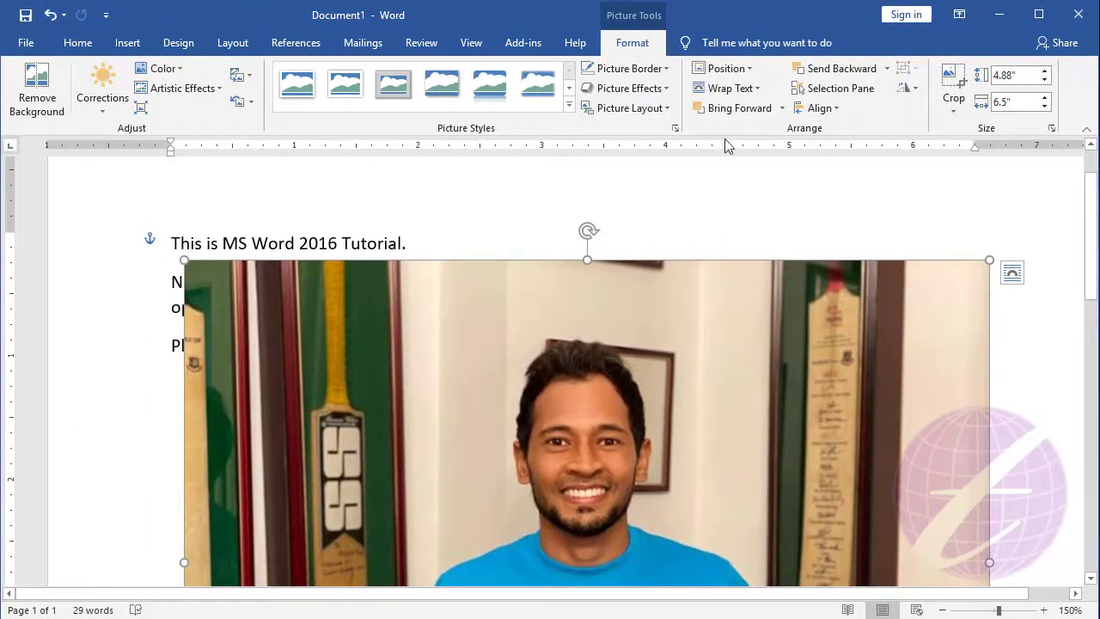
# Bring the cricketer photo forward one level, then deselect it.
pyautogui.click(761, 116)
pyautogui.scroll(-3, 560, 426)
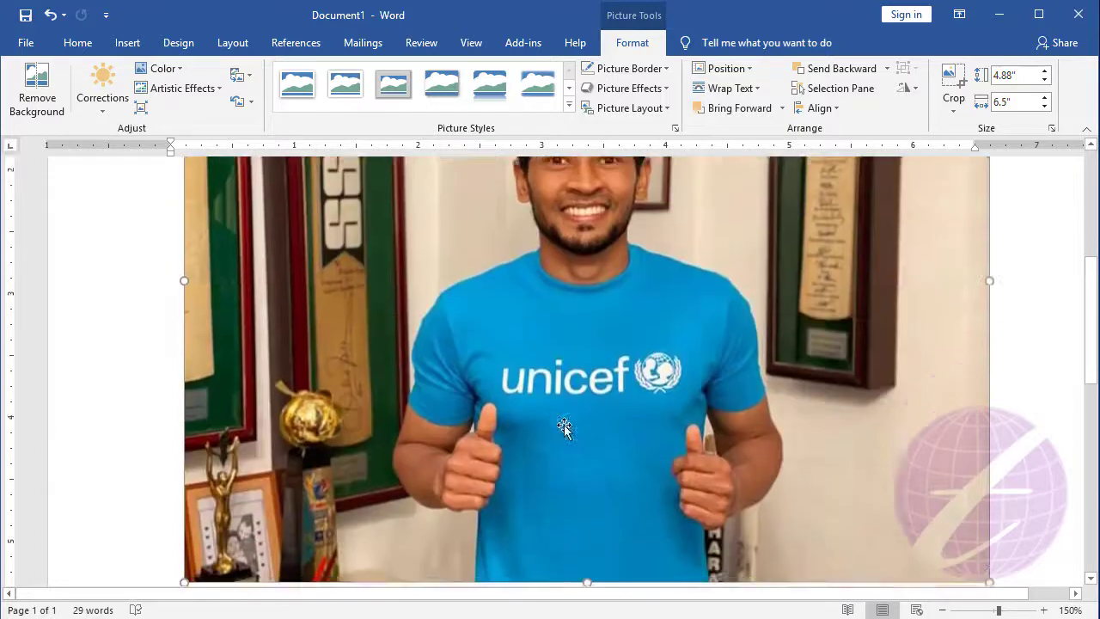
pyautogui.scroll(-3, 564, 424)
pyautogui.click(488, 439)
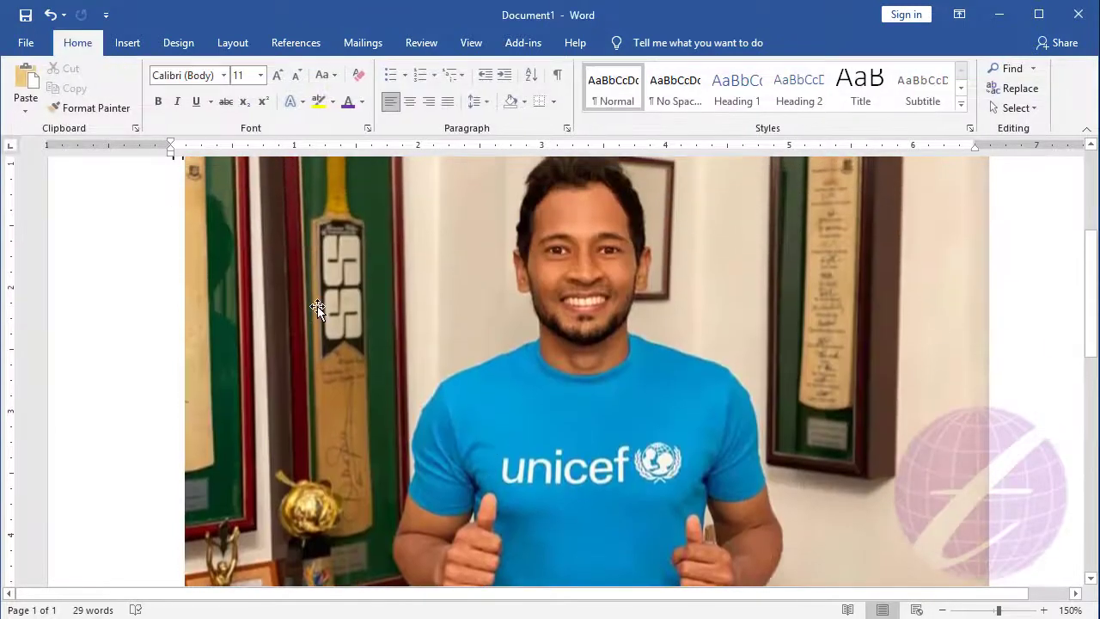
pyautogui.scroll(3, 257, 306)
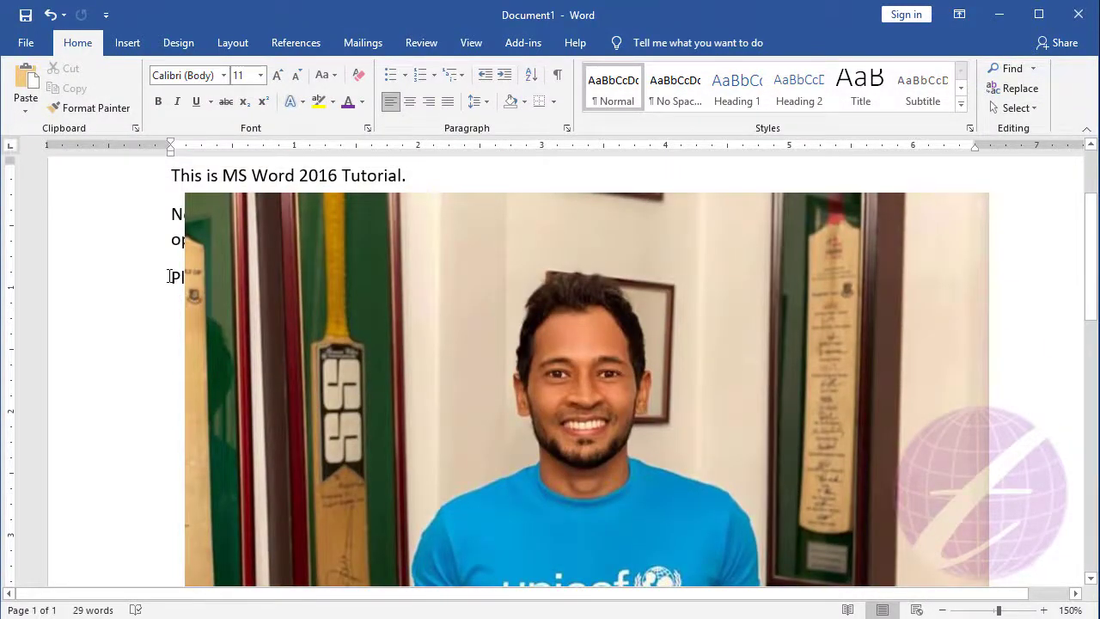
# Insert the birds photo from the Desktop into the document.
pyautogui.click(133, 51)
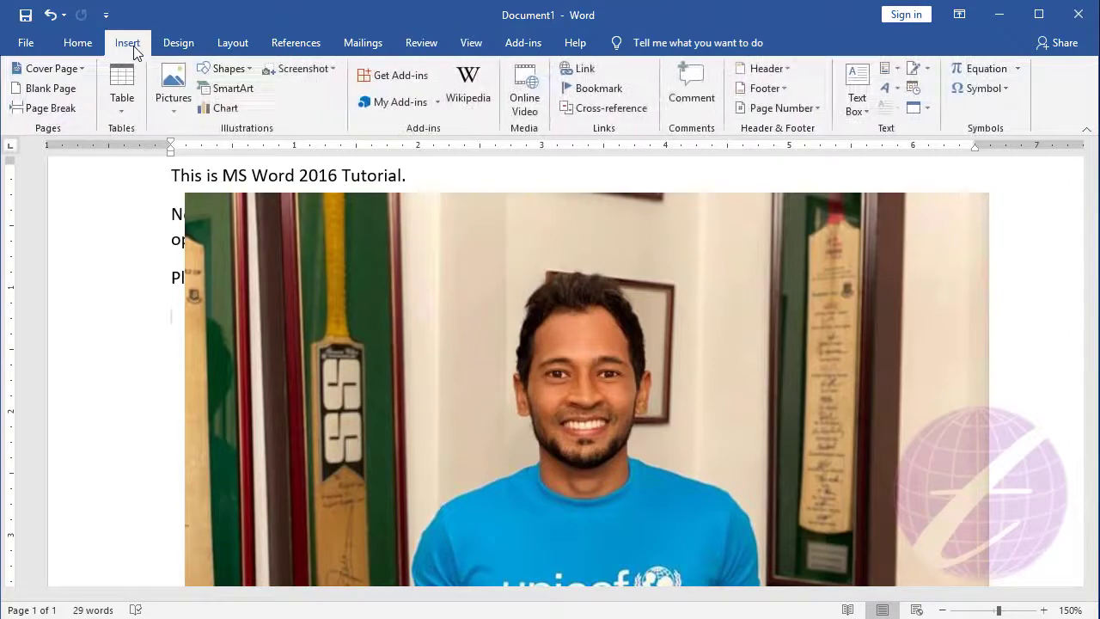
pyautogui.click(174, 103)
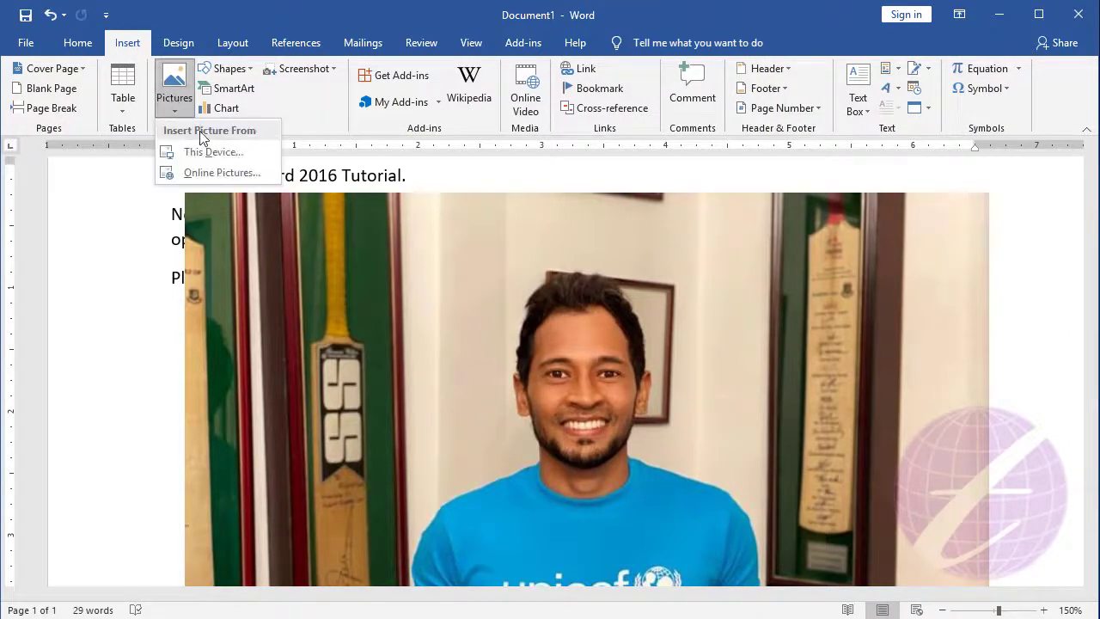
pyautogui.click(211, 152)
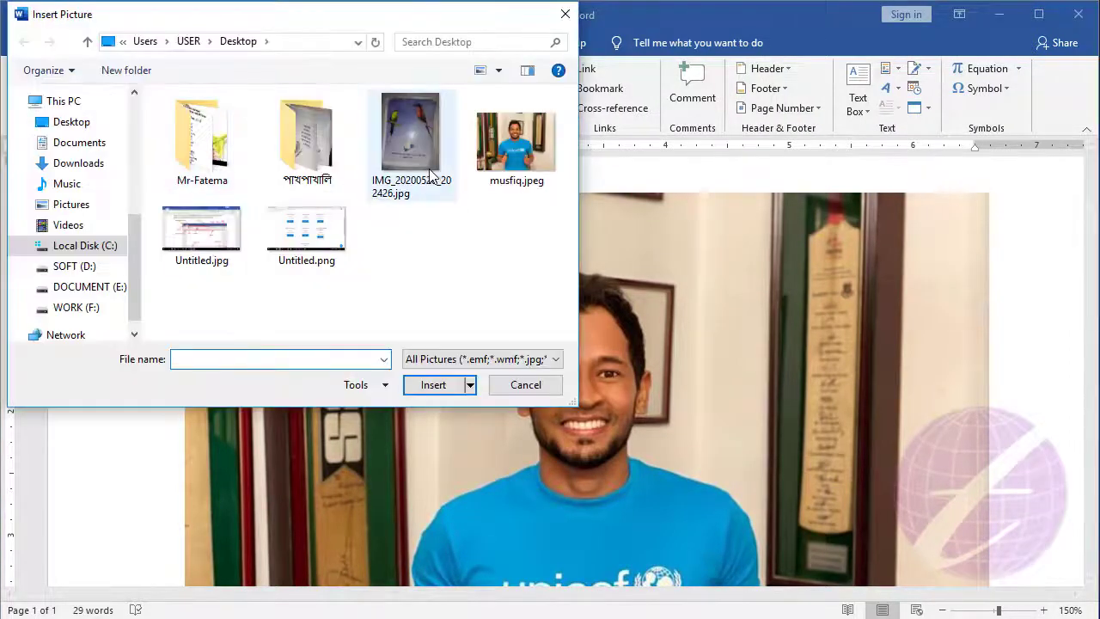
pyautogui.click(410, 133)
pyautogui.click(442, 387)
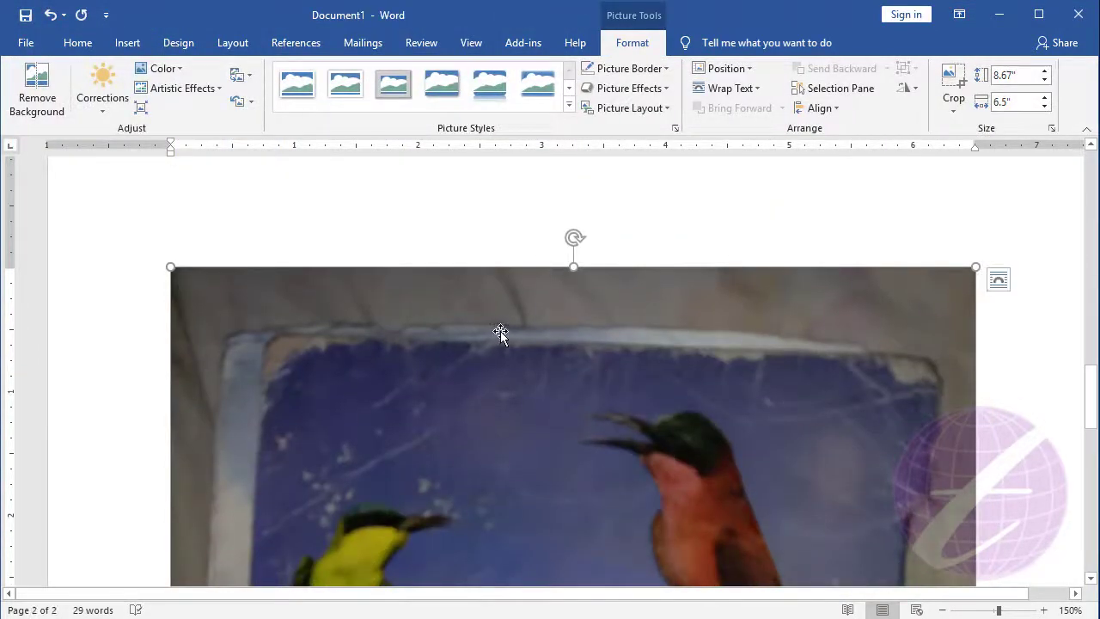
# Float the birds photo In Front of Text and move it over the cricketer photo's lower part.
pyautogui.click(739, 89)
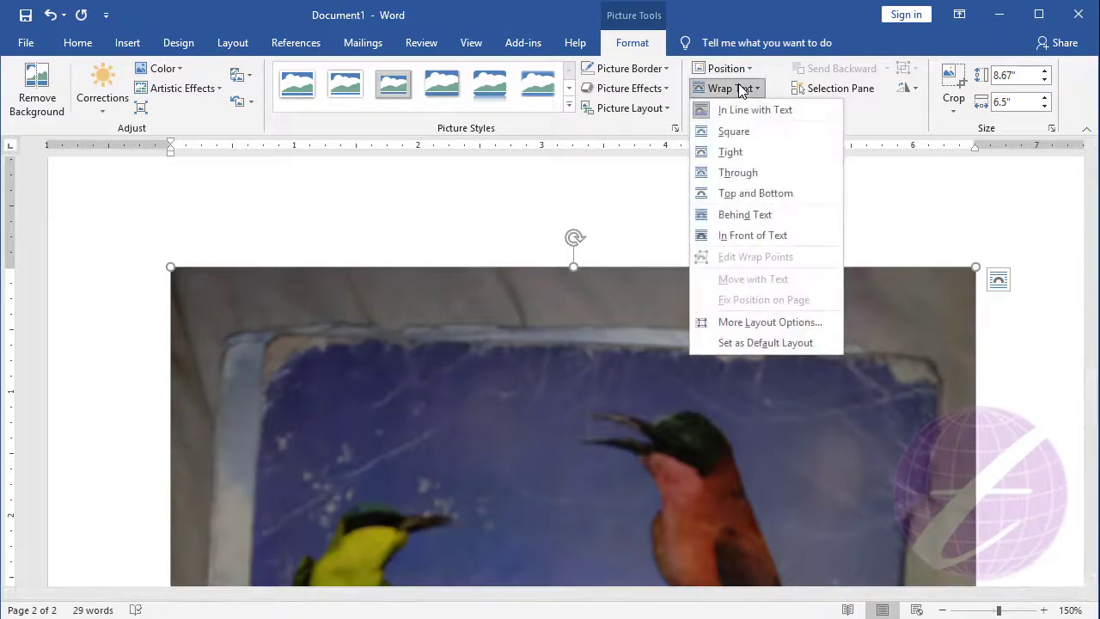
pyautogui.click(771, 237)
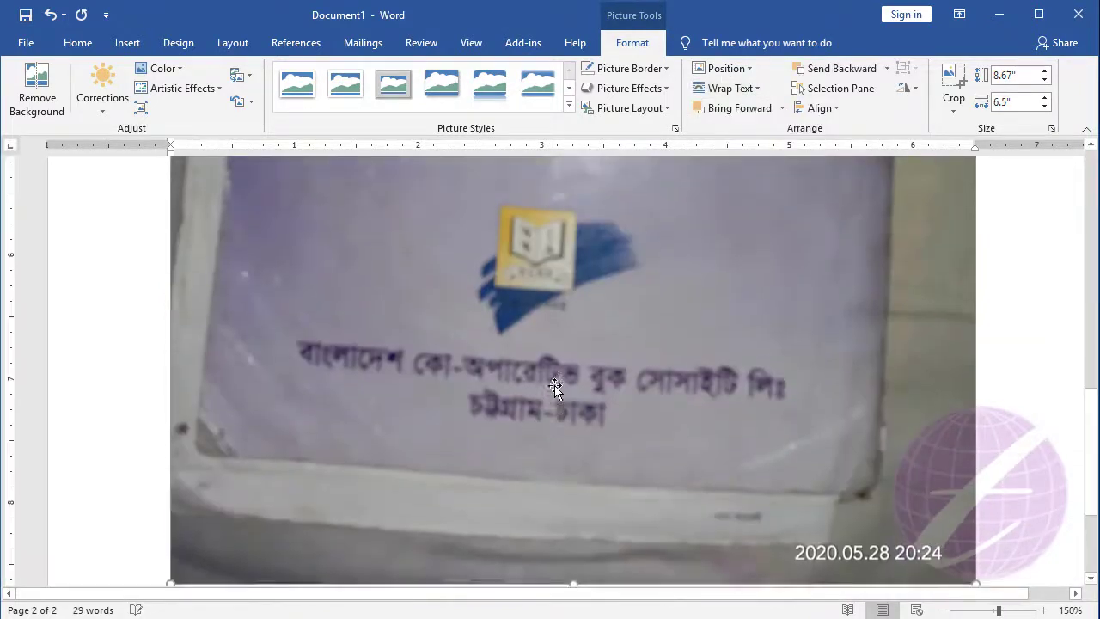
pyautogui.scroll(10, 642, 352)
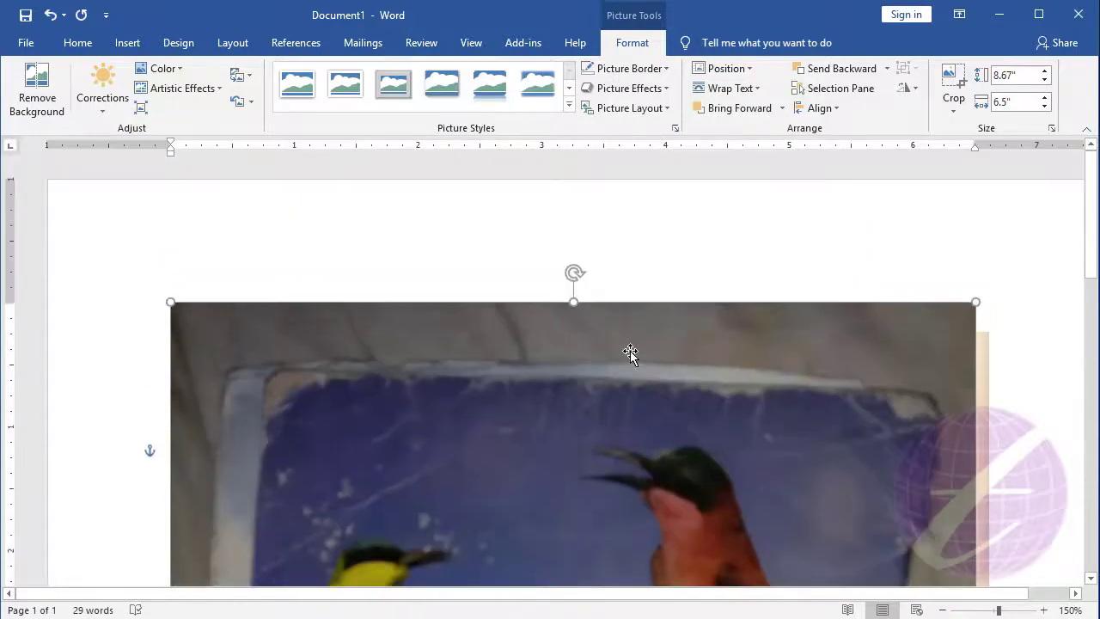
pyautogui.scroll(-4, 393, 380)
pyautogui.scroll(-5, 401, 380)
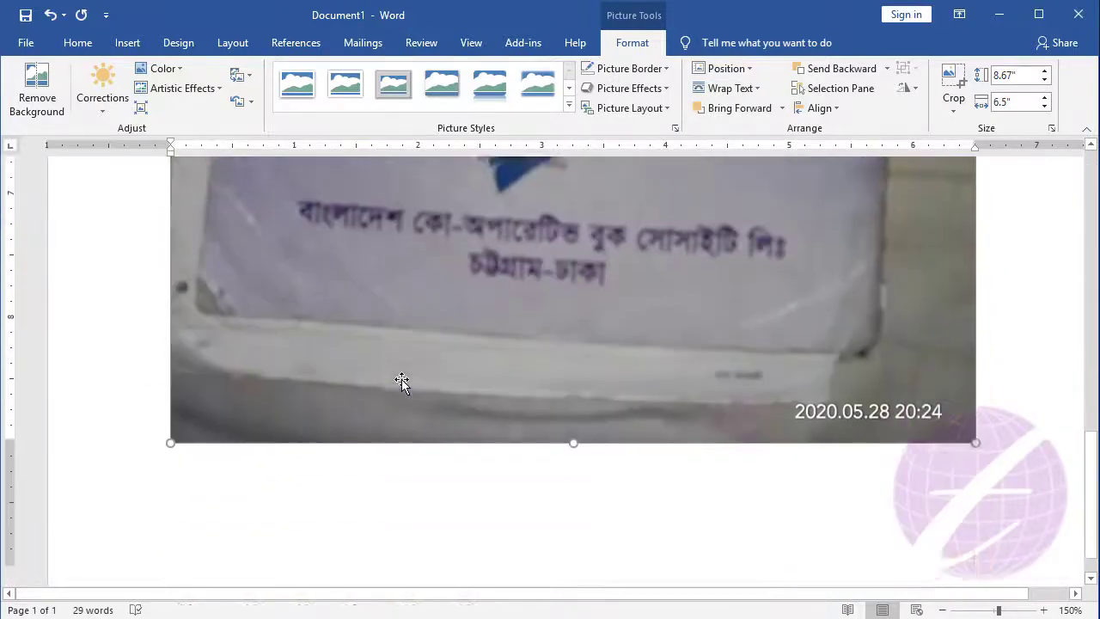
pyautogui.scroll(5, 516, 350)
pyautogui.scroll(4, 521, 344)
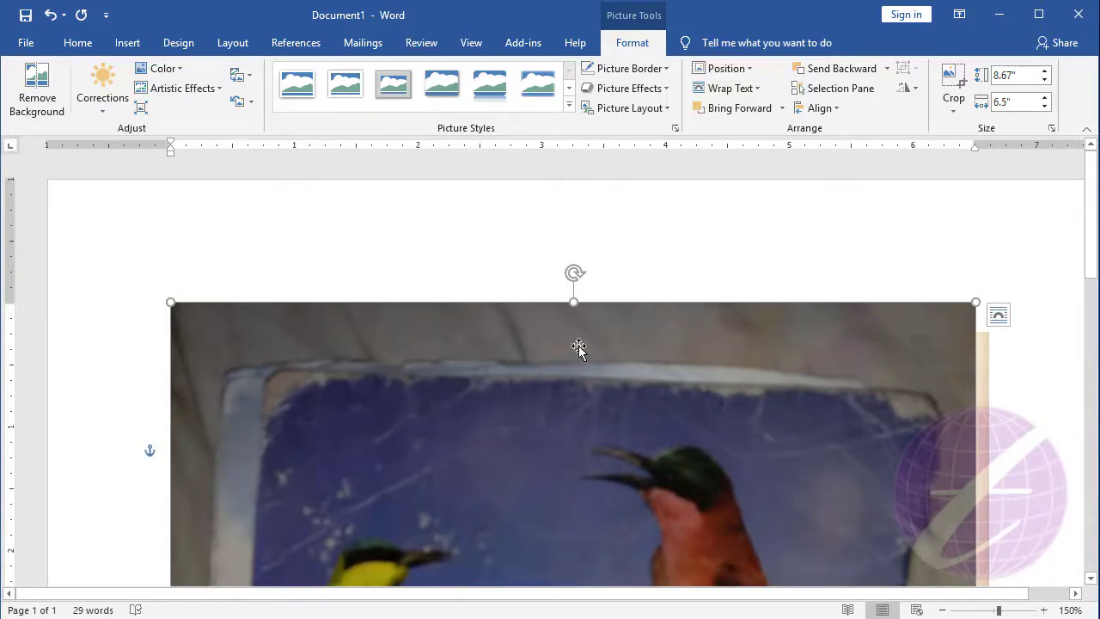
pyautogui.moveTo(595, 336); pyautogui.dragTo(509, 336)
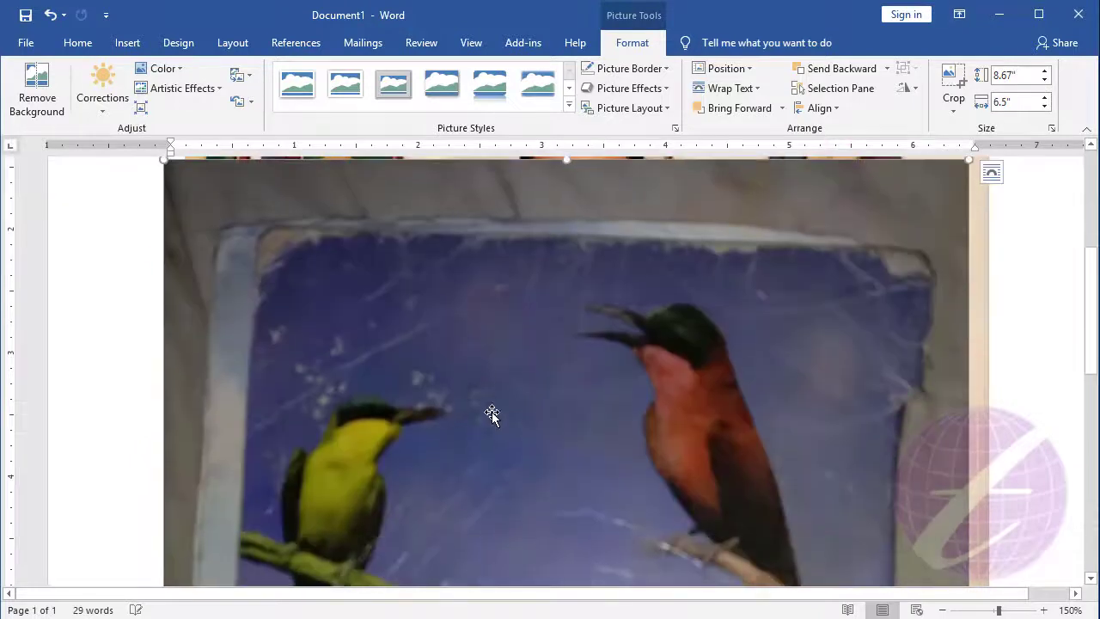
pyautogui.scroll(3, 452, 287)
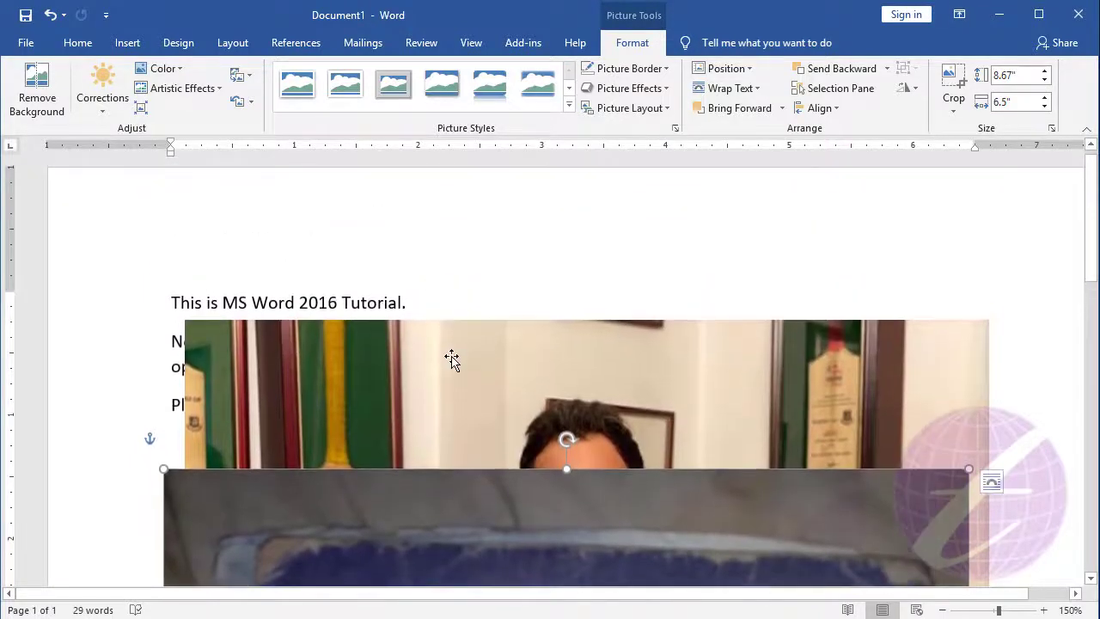
# Bring the cricketer photo forward in front of the birds photo.
pyautogui.click(452, 359)
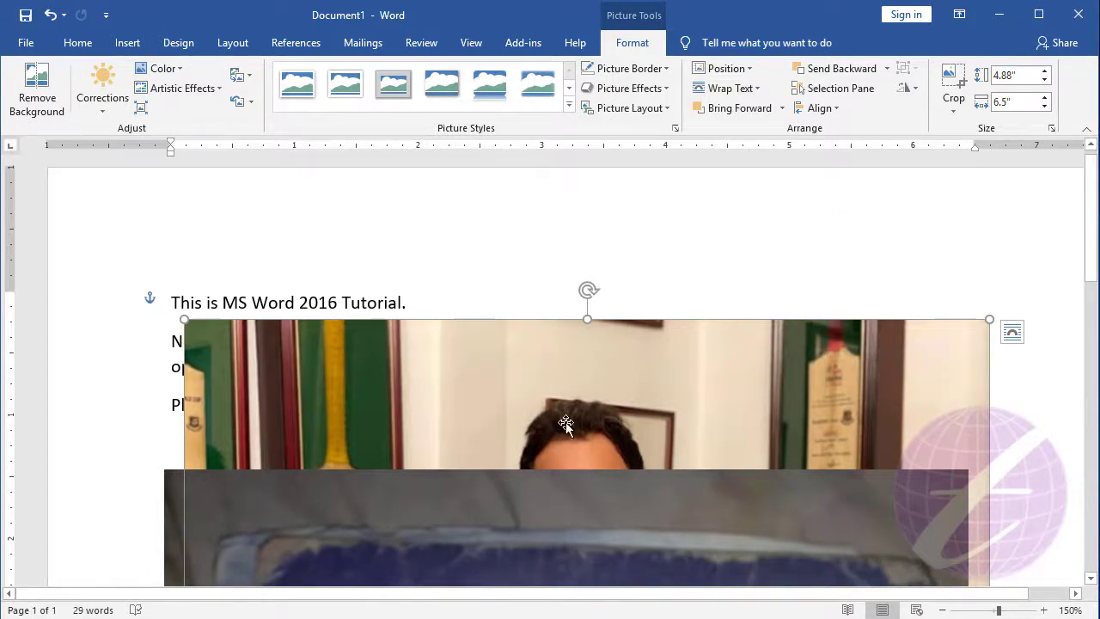
pyautogui.click(739, 108)
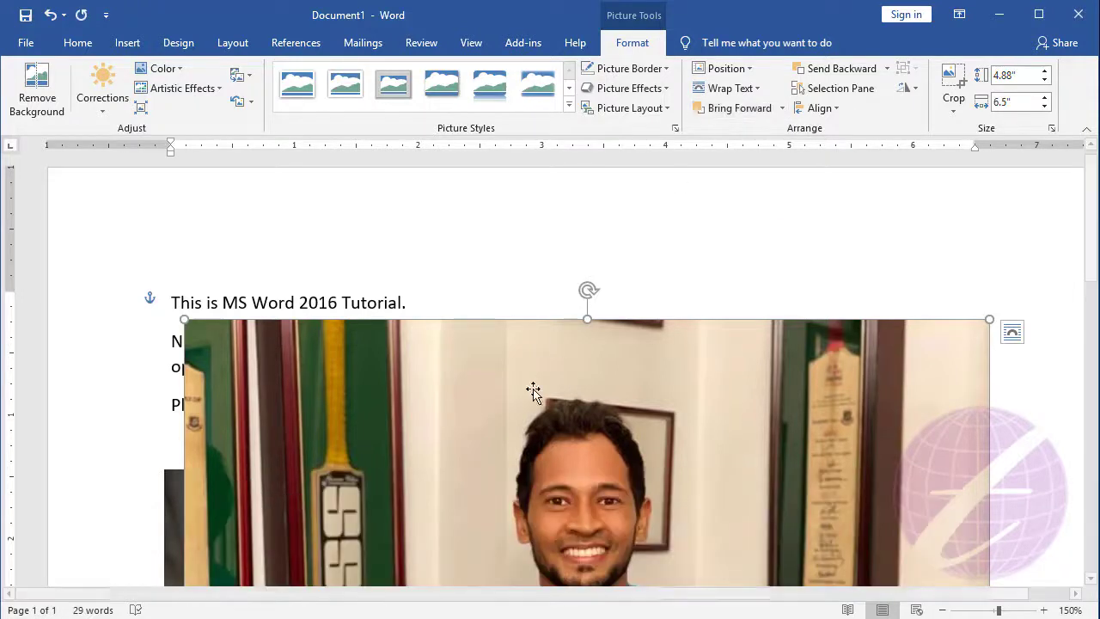
pyautogui.scroll(-2, 536, 388)
pyautogui.scroll(-4, 476, 464)
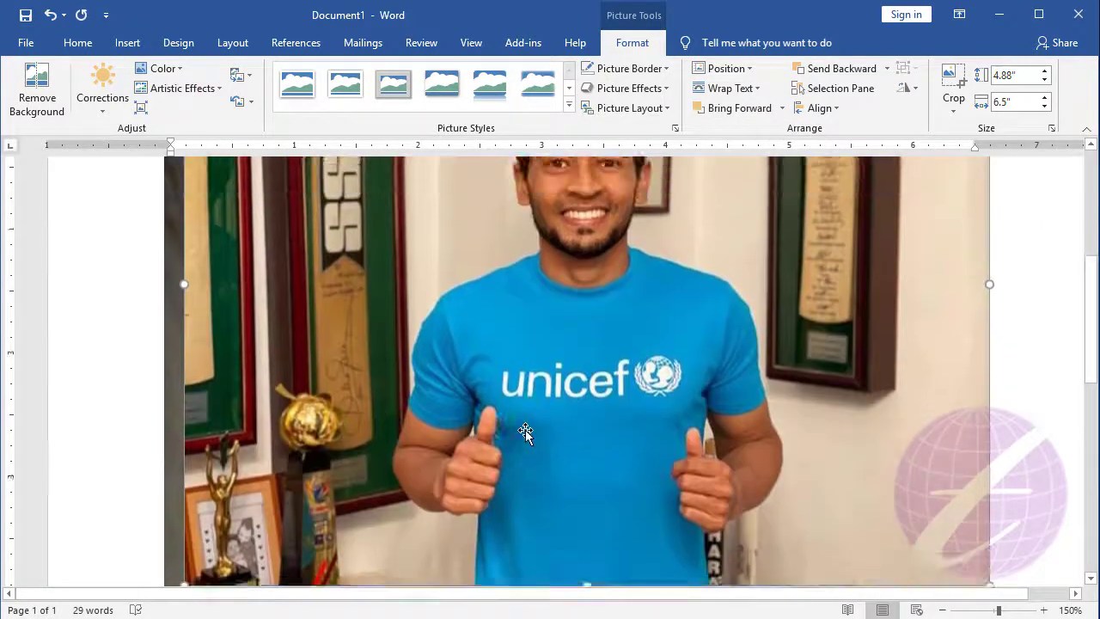
pyautogui.scroll(3, 522, 430)
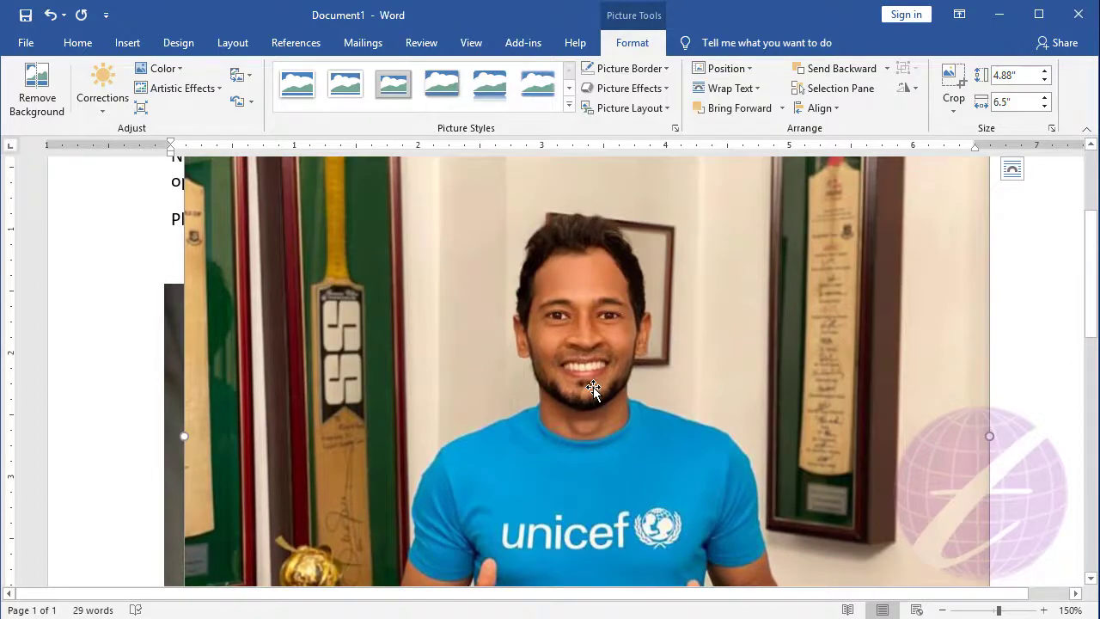
pyautogui.scroll(-7, 593, 390)
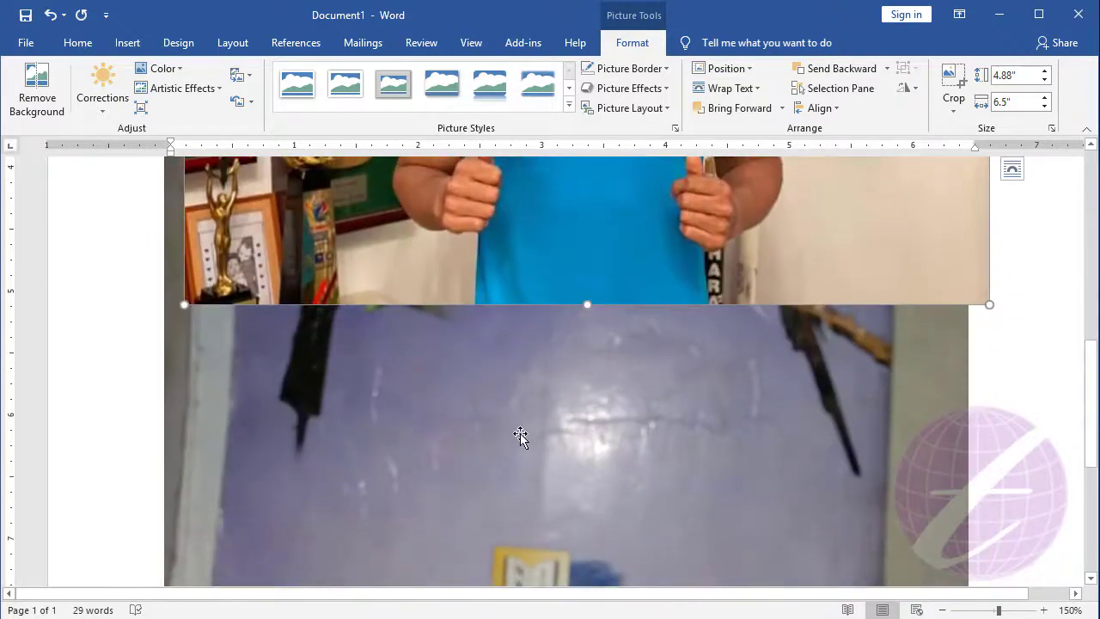
pyautogui.scroll(4, 520, 435)
pyautogui.scroll(-3, 505, 449)
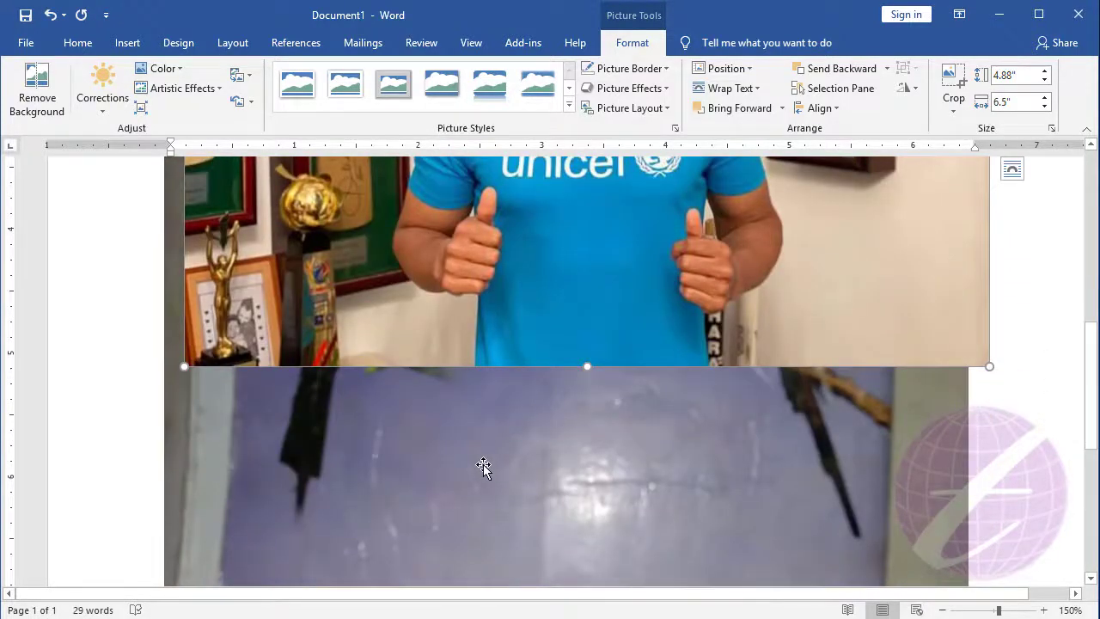
# Bring the birds photo forward in front of the cricketer photo.
pyautogui.click(483, 467)
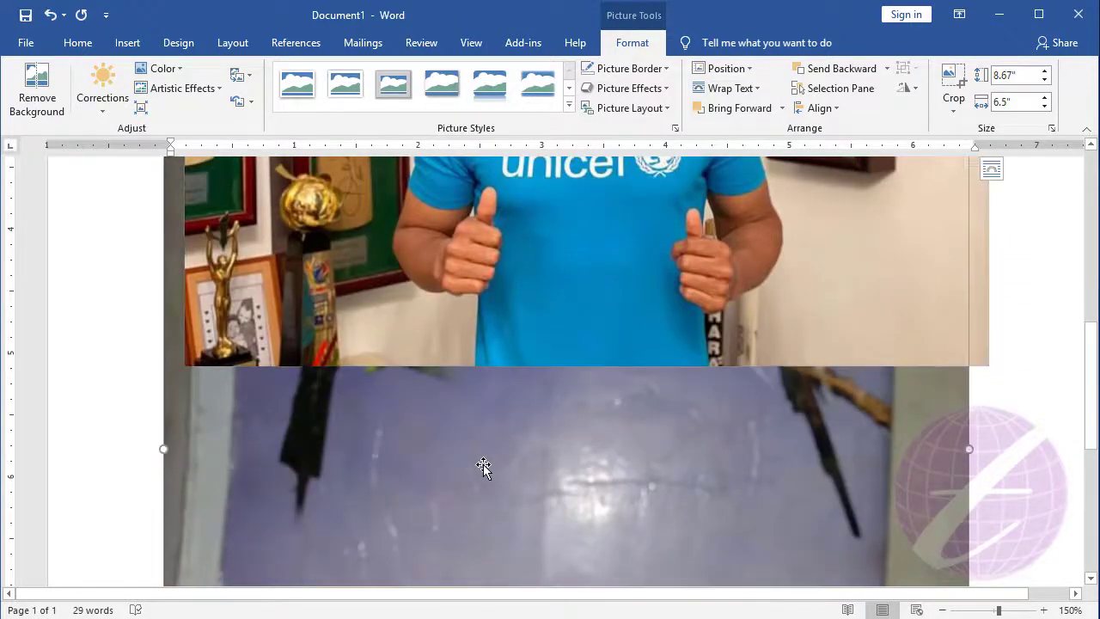
pyautogui.click(747, 110)
pyautogui.scroll(7, 662, 348)
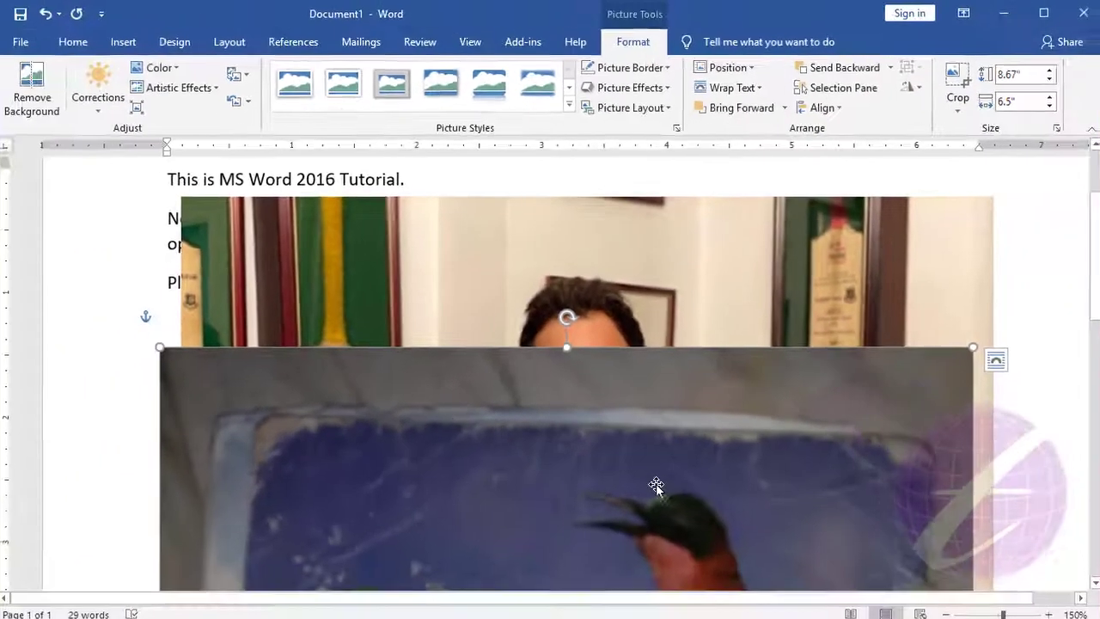
pyautogui.scroll(-2, 650, 486)
pyautogui.scroll(-2, 550, 430)
pyautogui.scroll(3, 503, 422)
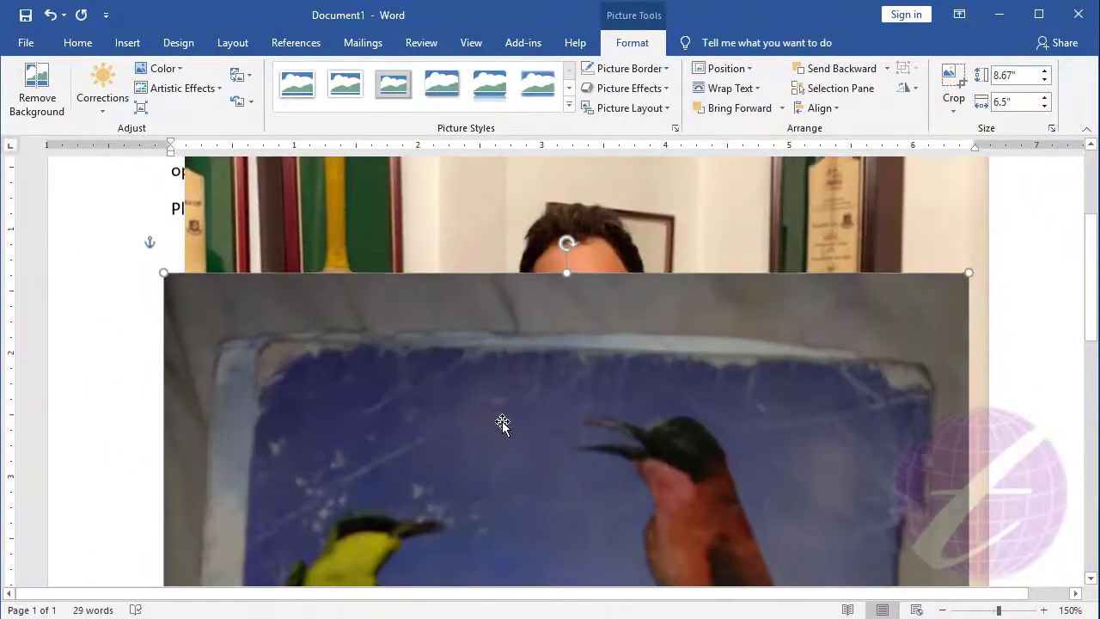
# Send the bird picture back one layer and nudge the cricketer photo just below the title line.
pyautogui.click(849, 70)
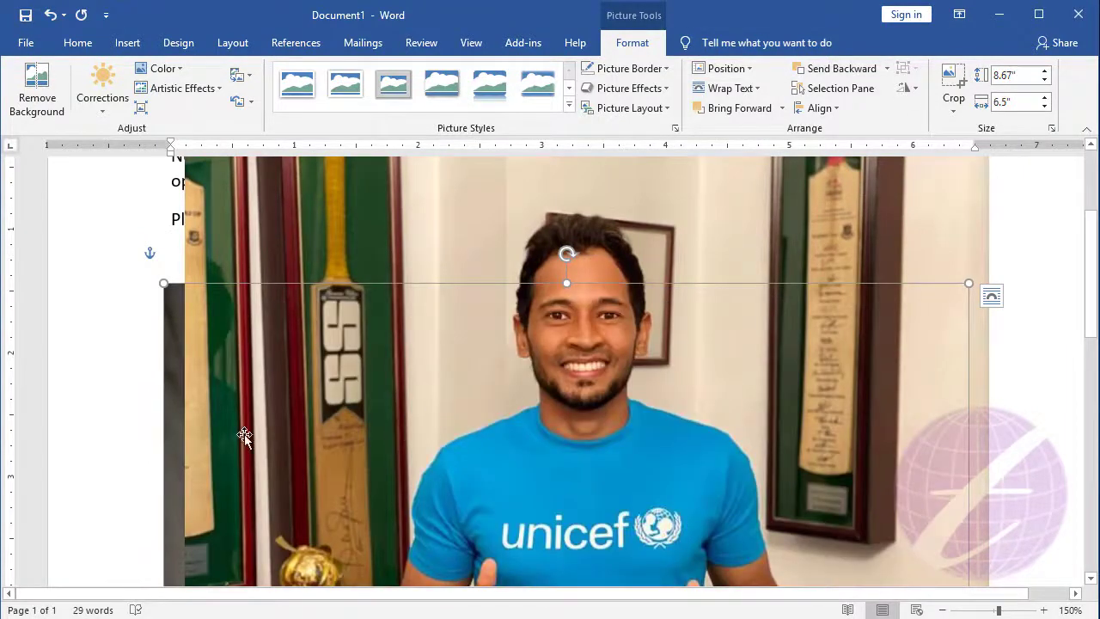
pyautogui.scroll(-3, 232, 408)
pyautogui.scroll(-2, 220, 442)
pyautogui.scroll(2, 343, 424)
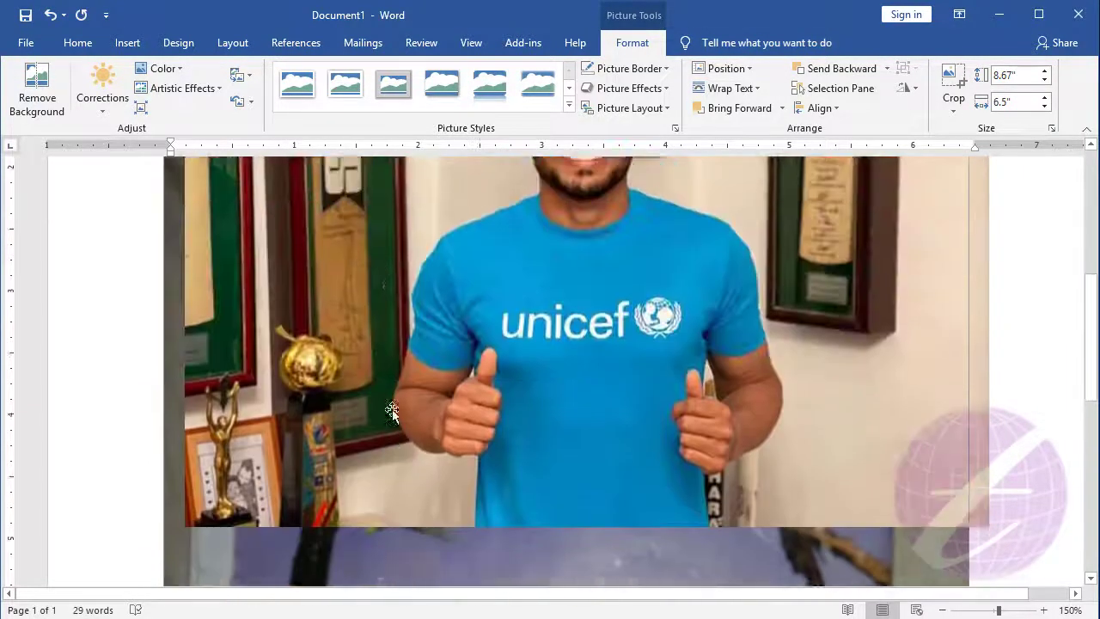
pyautogui.scroll(3, 555, 383)
pyautogui.moveTo(554, 383); pyautogui.dragTo(582, 376)
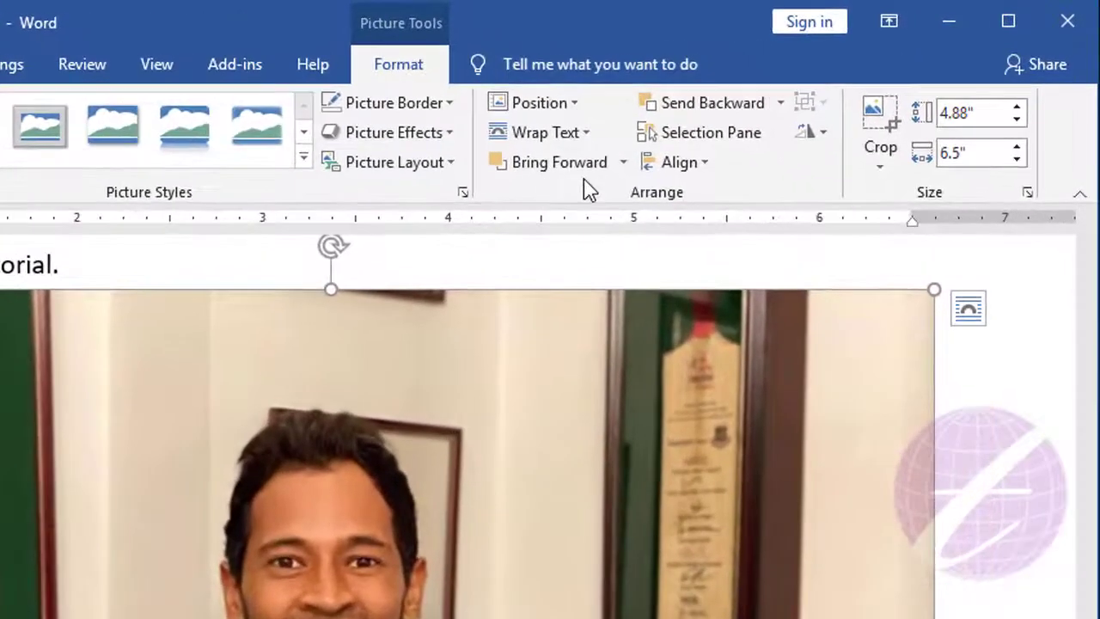
pyautogui.click(626, 168)
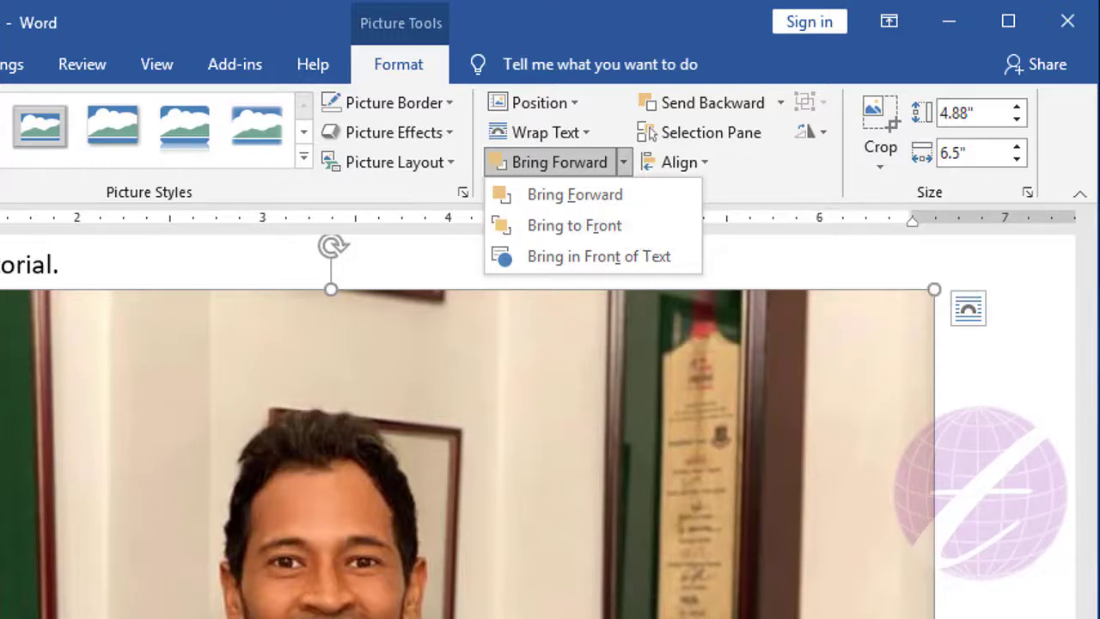
pyautogui.press('Escape')
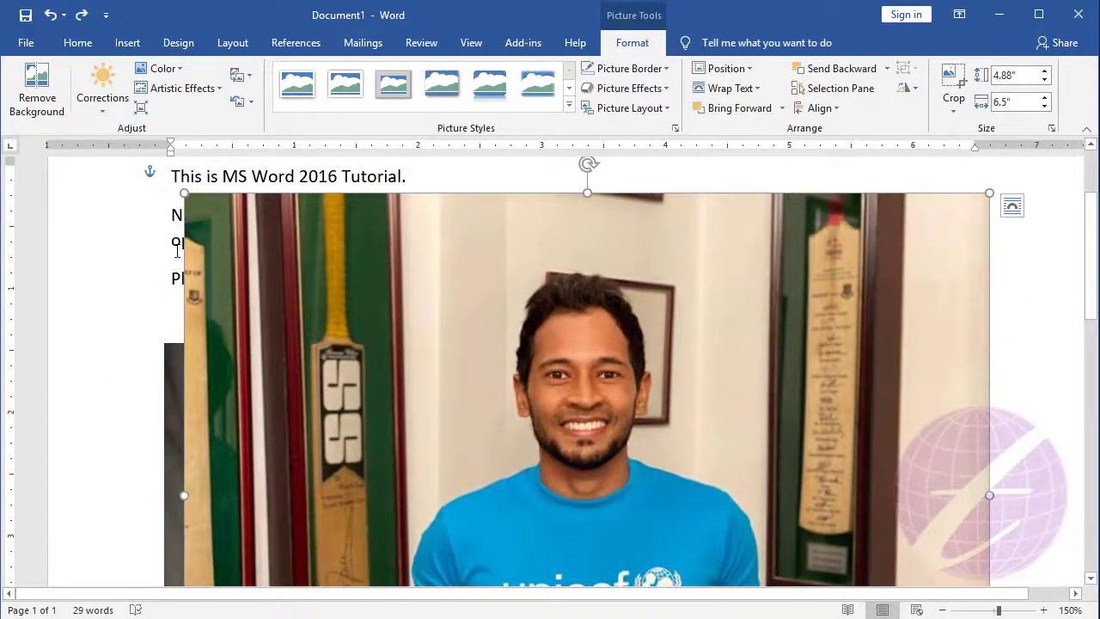
# Insert the parrot photo IMG_20200528_200433.jpg from this computer.
pyautogui.click(175, 243)
pyautogui.click(127, 43)
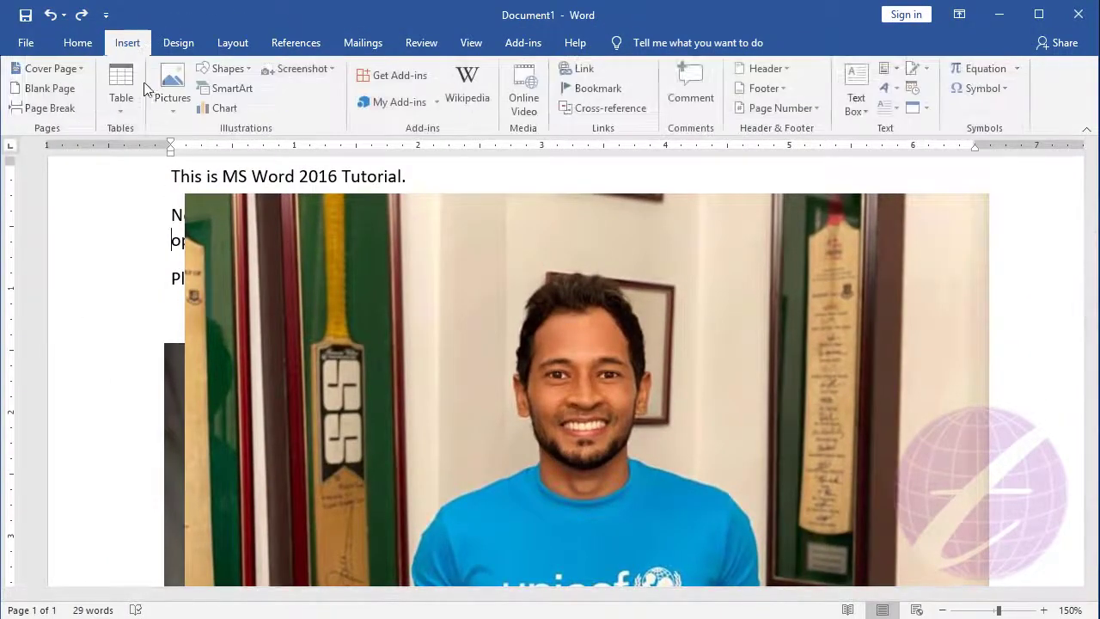
pyautogui.click(174, 90)
pyautogui.click(209, 156)
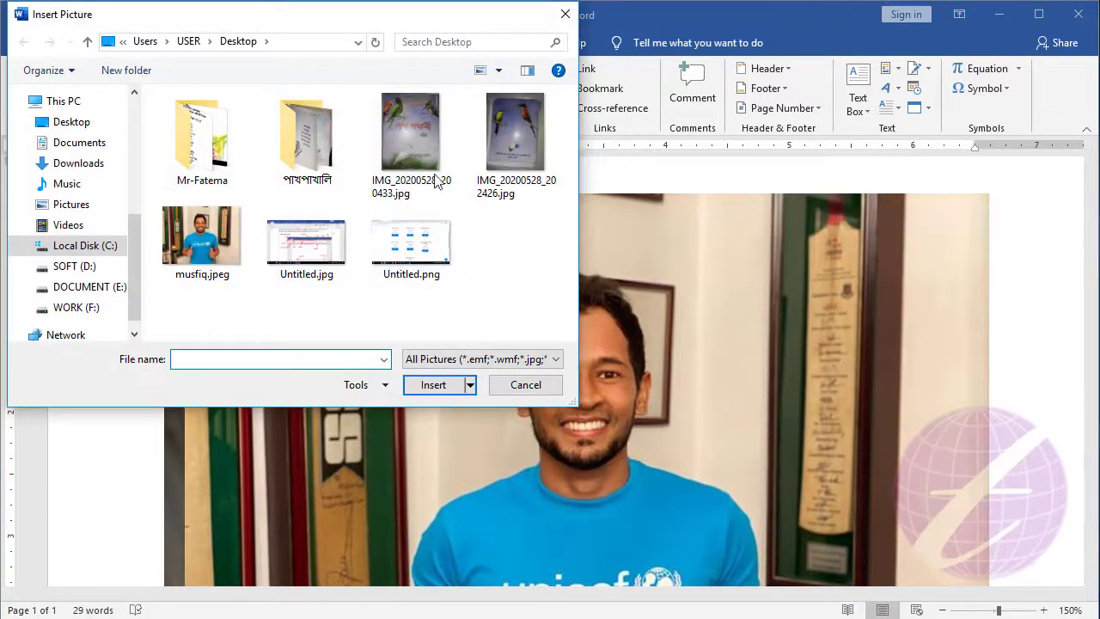
pyautogui.click(405, 122)
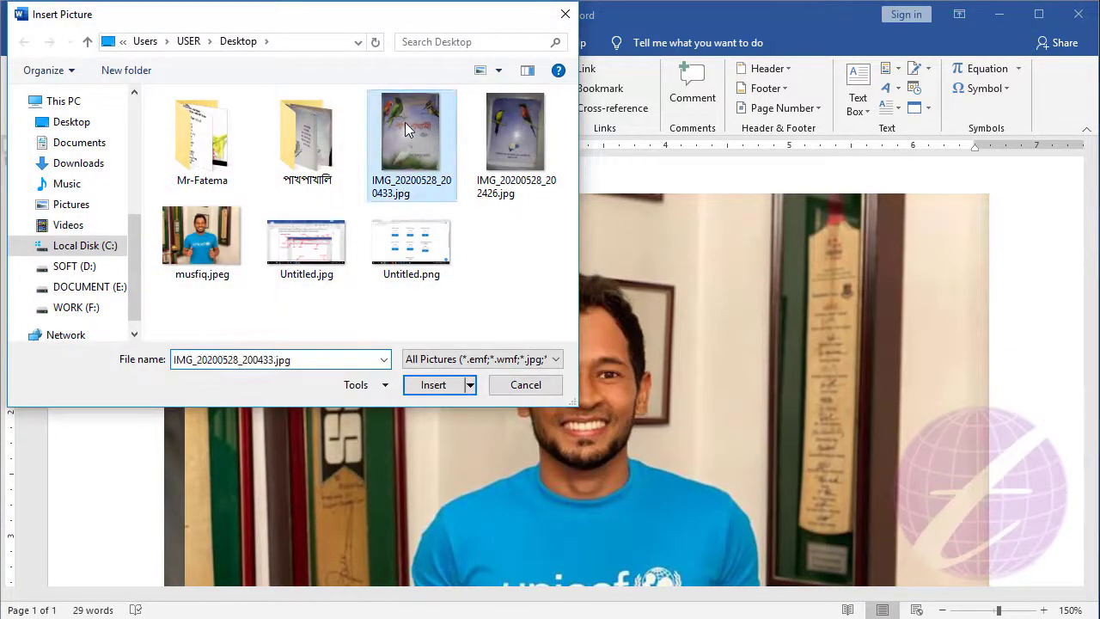
pyautogui.click(431, 385)
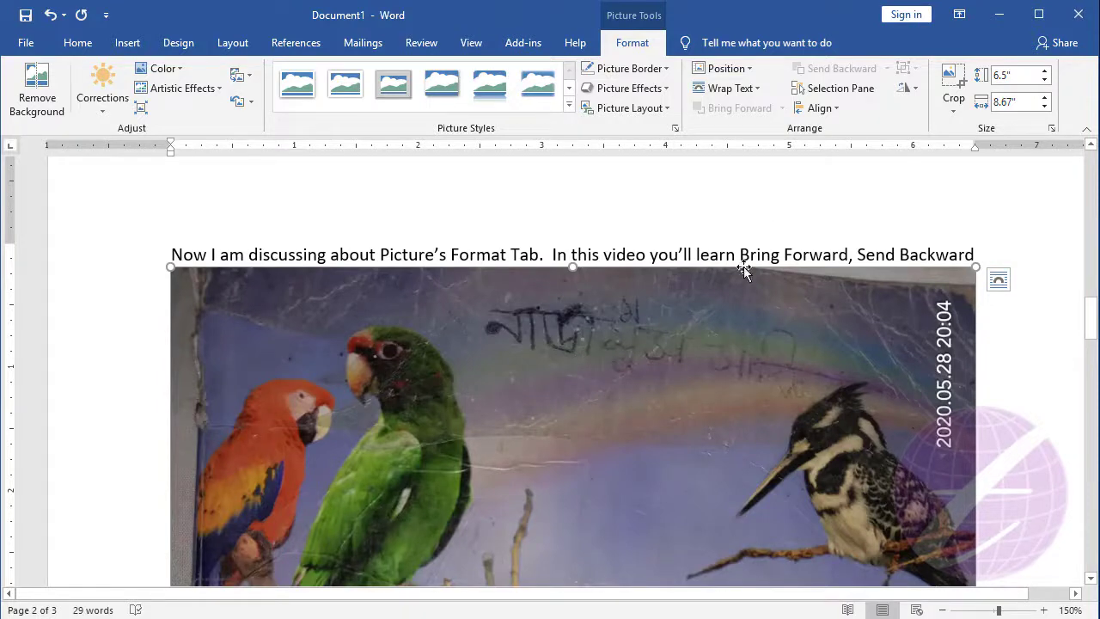
# Float the parrot photo In Front of Text and drag it over the cricketer photo.
pyautogui.click(760, 91)
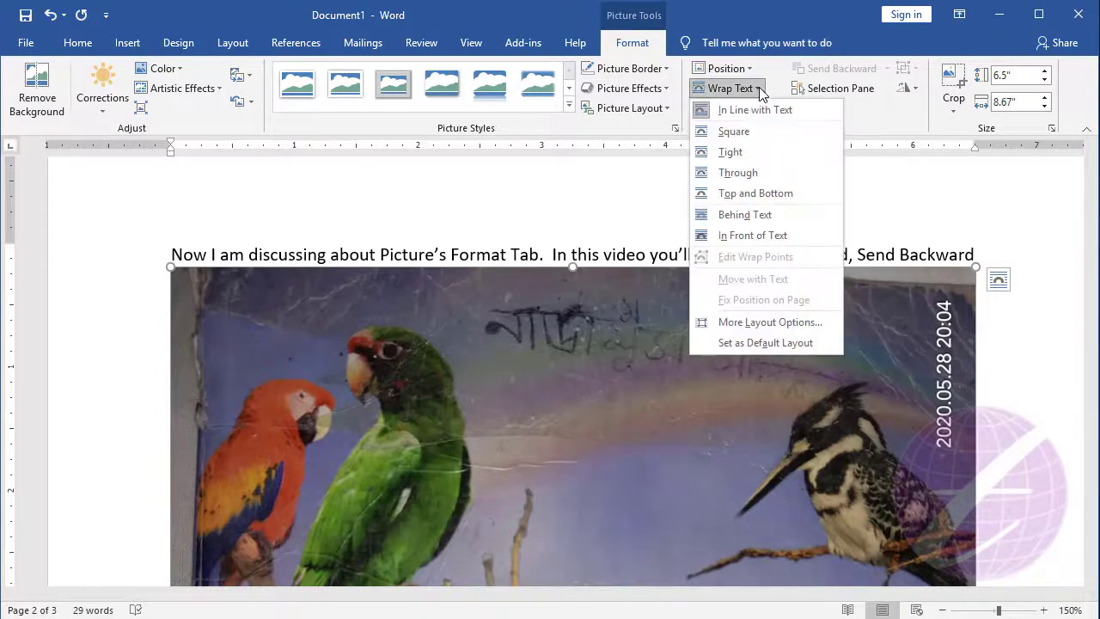
pyautogui.click(759, 237)
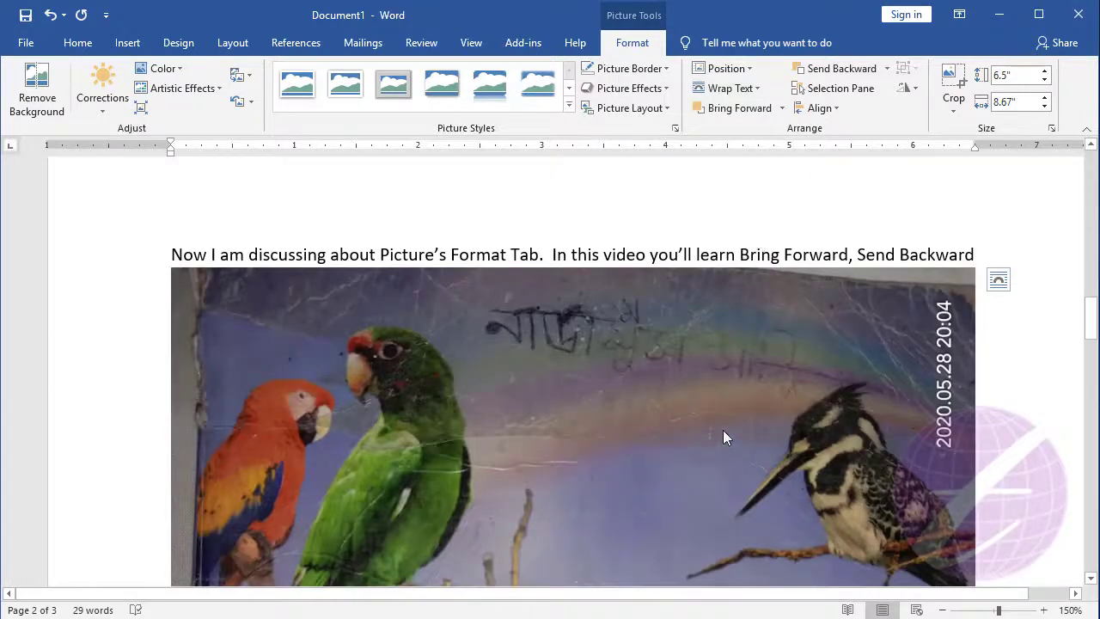
pyautogui.scroll(5, 722, 430)
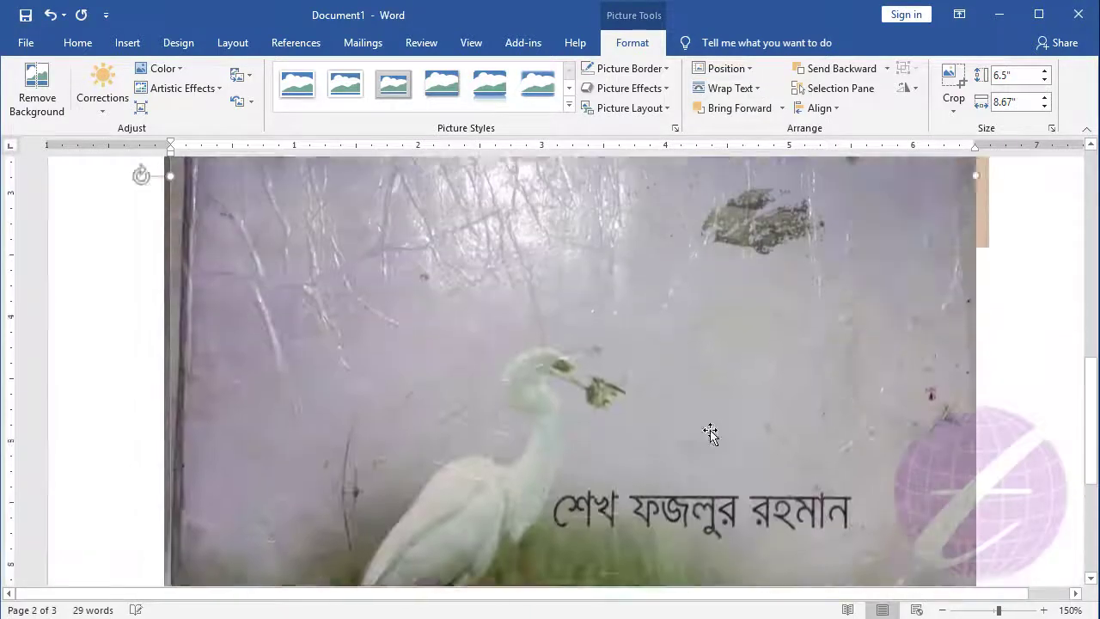
pyautogui.scroll(-4, 723, 430)
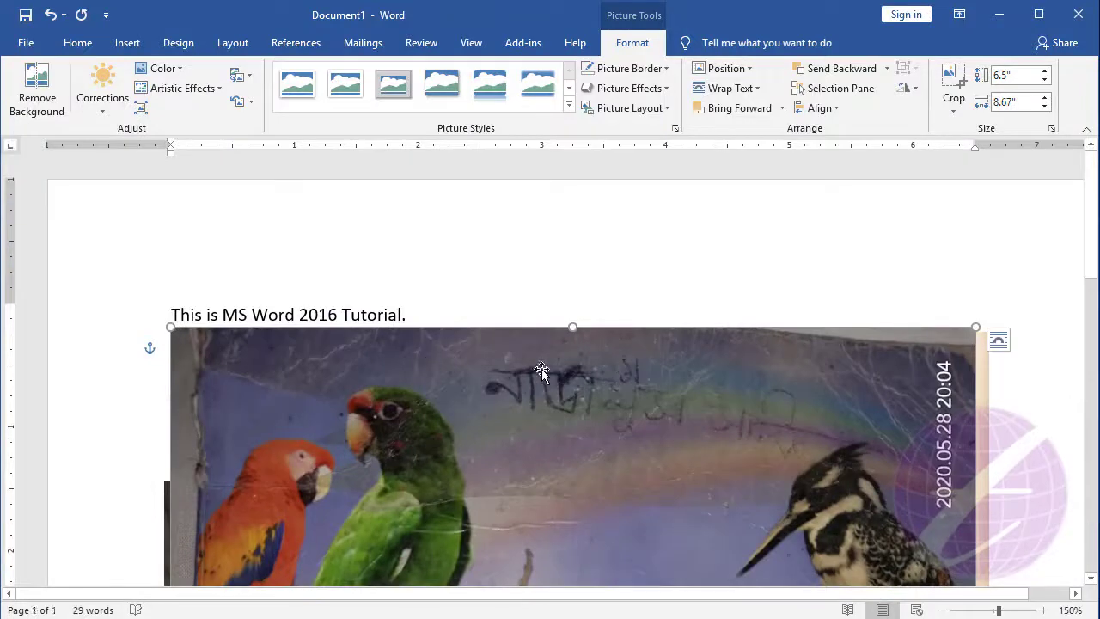
pyautogui.scroll(-3, 427, 374)
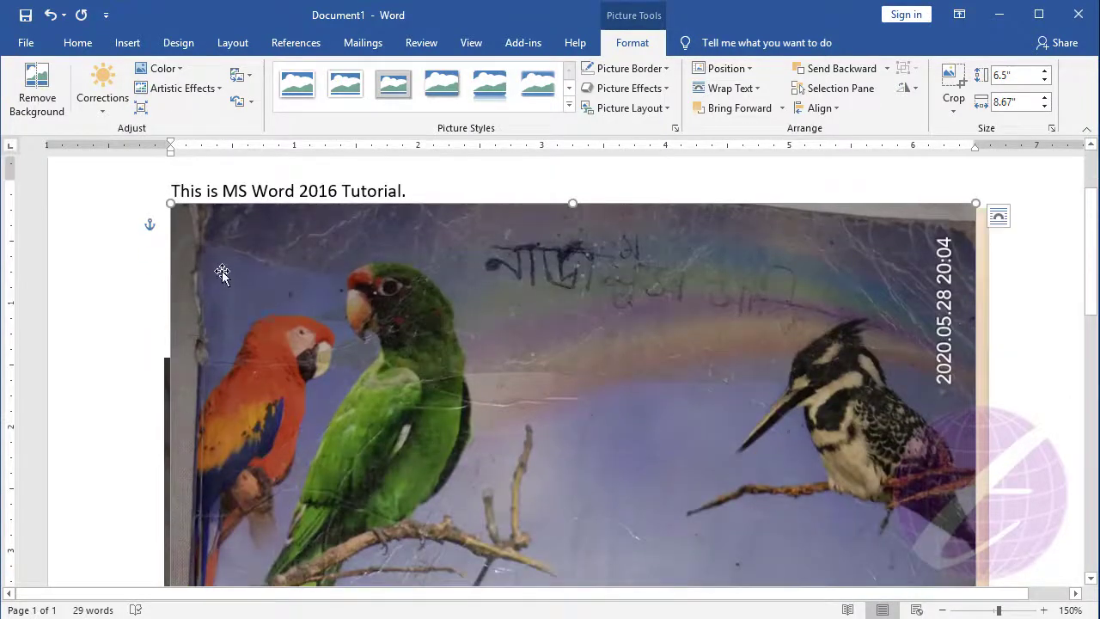
pyautogui.moveTo(221, 275)
pyautogui.mouseDown()
pyautogui.moveTo(369, 464)
pyautogui.moveTo(361, 434)
pyautogui.mouseUp()
pyautogui.scroll(-2, 361, 432)
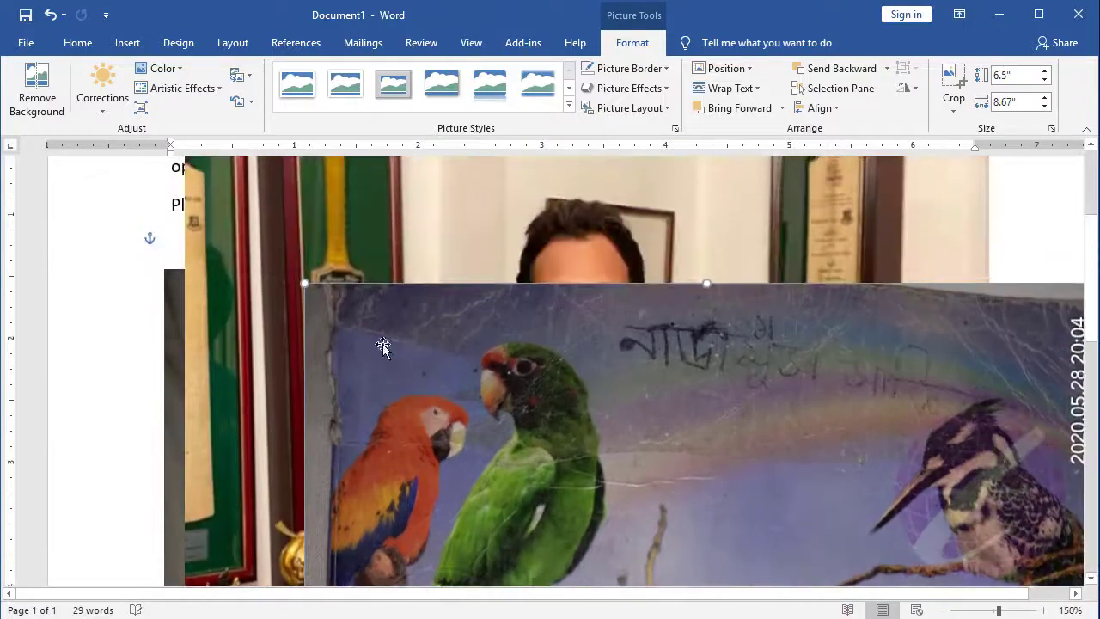
pyautogui.moveTo(382, 346); pyautogui.dragTo(425, 384)
pyautogui.scroll(-4, 430, 378)
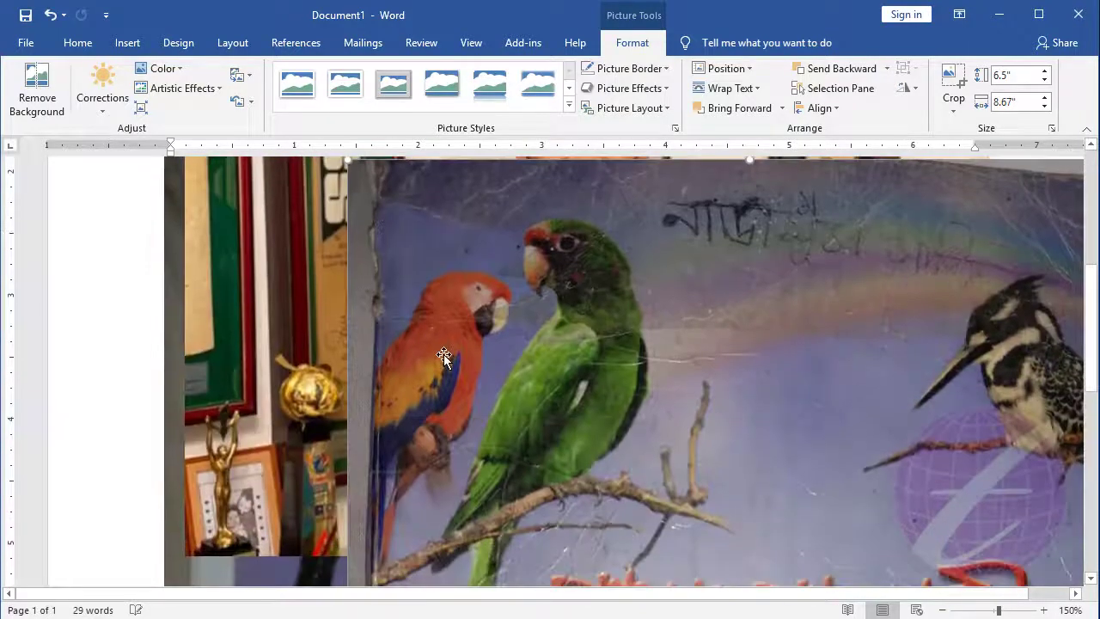
pyautogui.scroll(6, 434, 369)
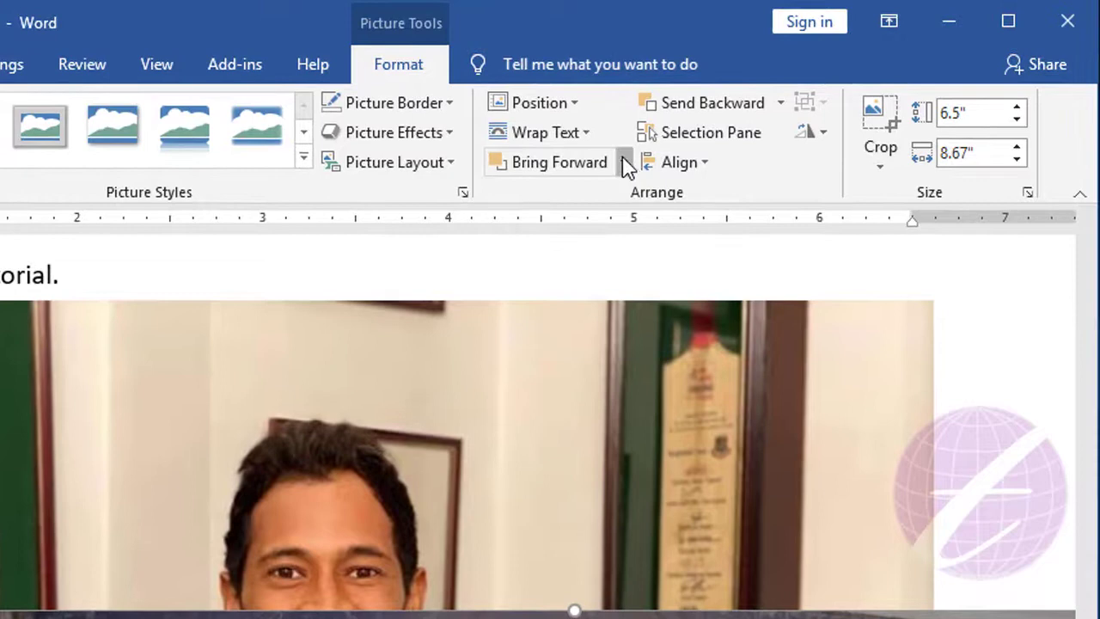
# Dismiss the Bring Forward menu, then raise the lower blue bird picture one layer.
pyautogui.click(625, 162)
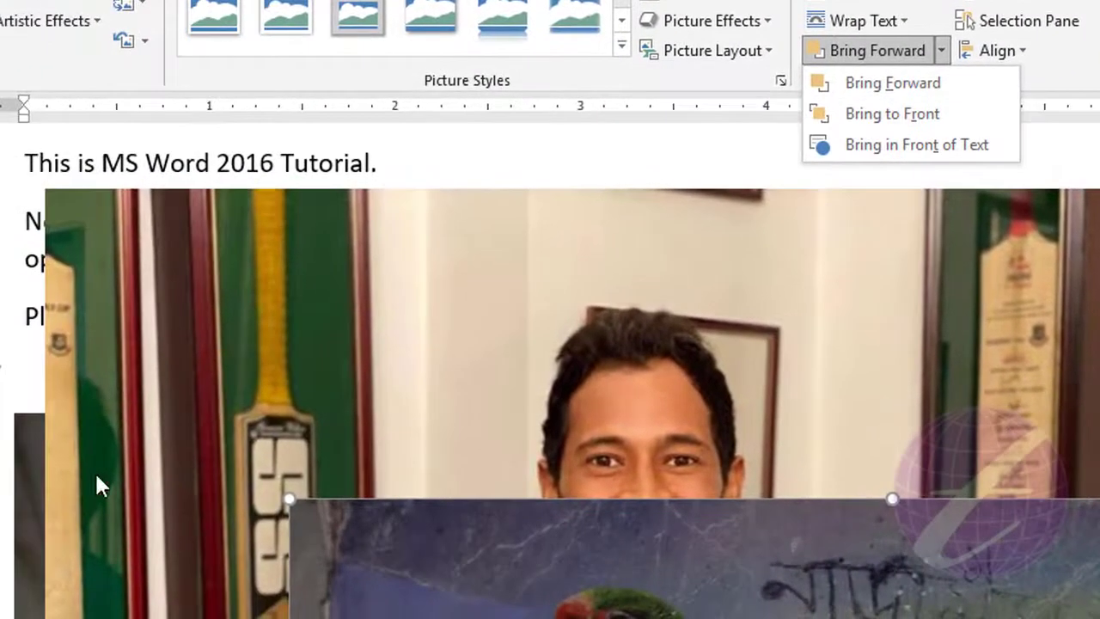
pyautogui.click(43, 451)
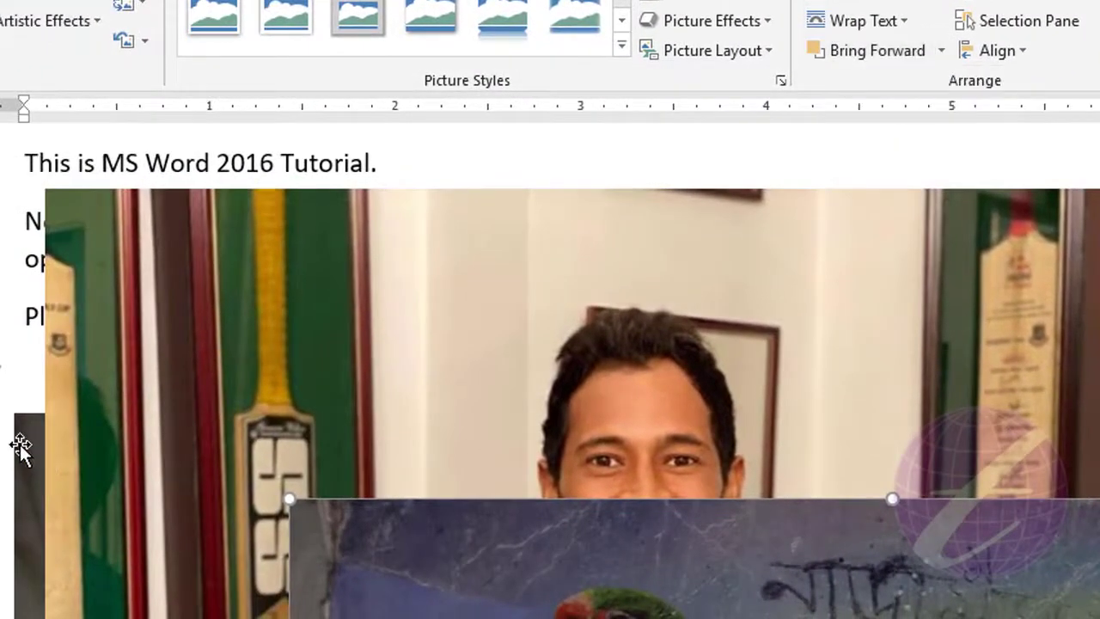
pyautogui.click(29, 445)
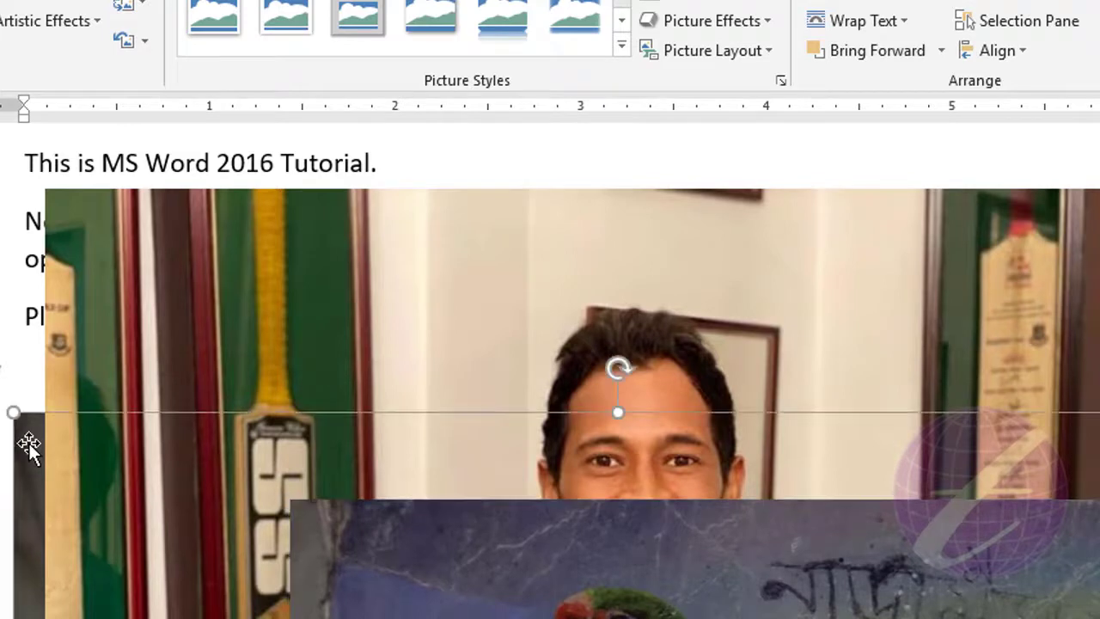
pyautogui.click(877, 60)
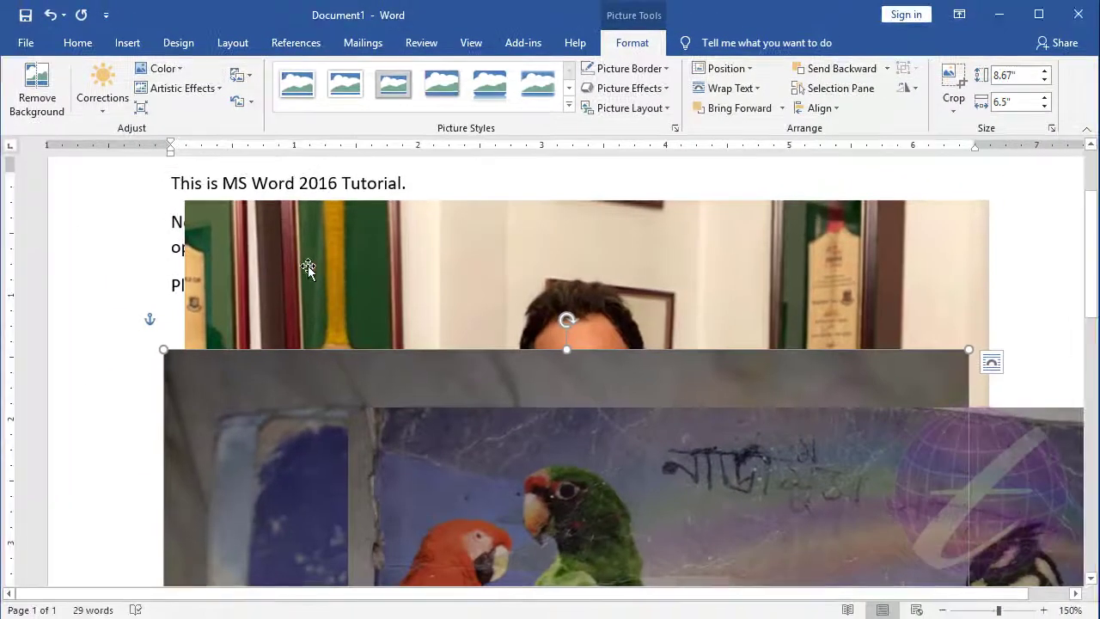
# Apply Bring to Front to the bird picture so it sits above every other picture.
pyautogui.scroll(-3, 266, 421)
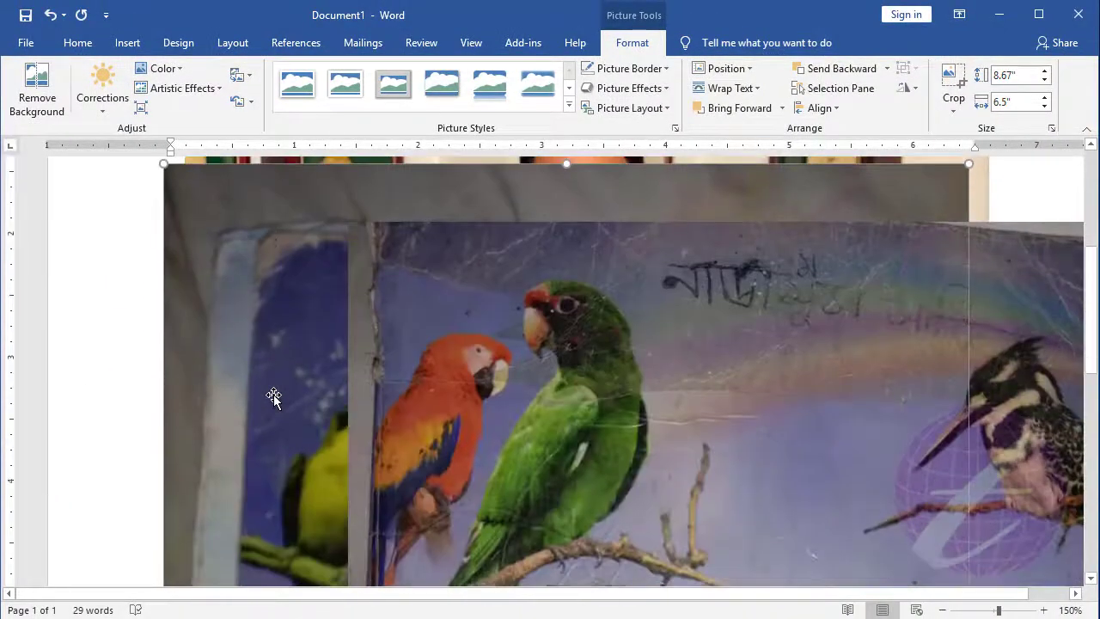
pyautogui.scroll(2, 274, 395)
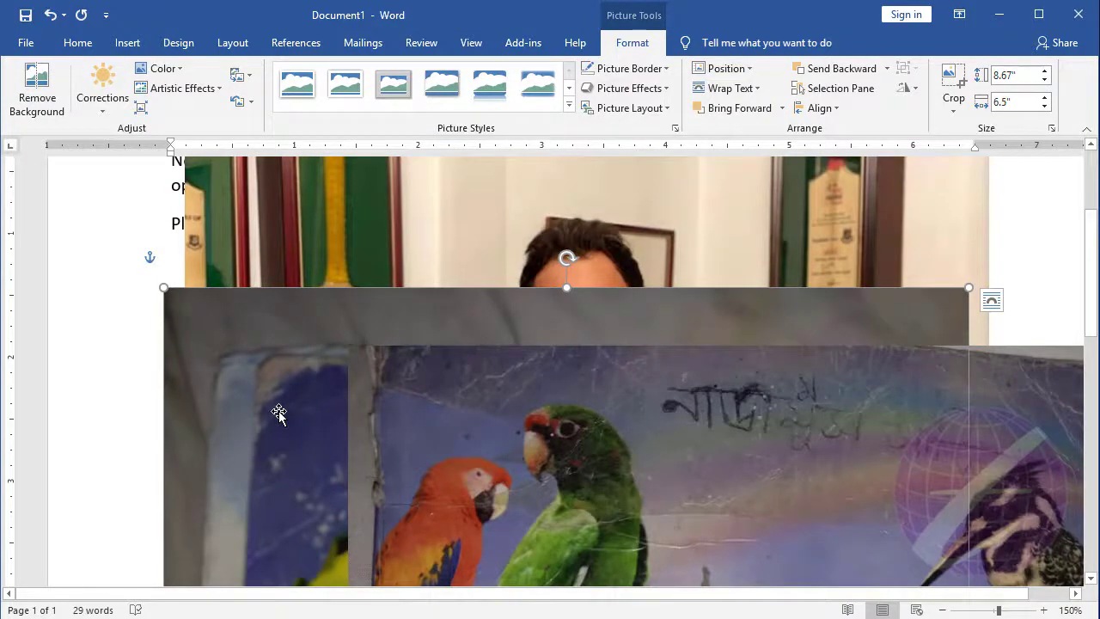
pyautogui.scroll(1, 278, 413)
pyautogui.scroll(2, 288, 418)
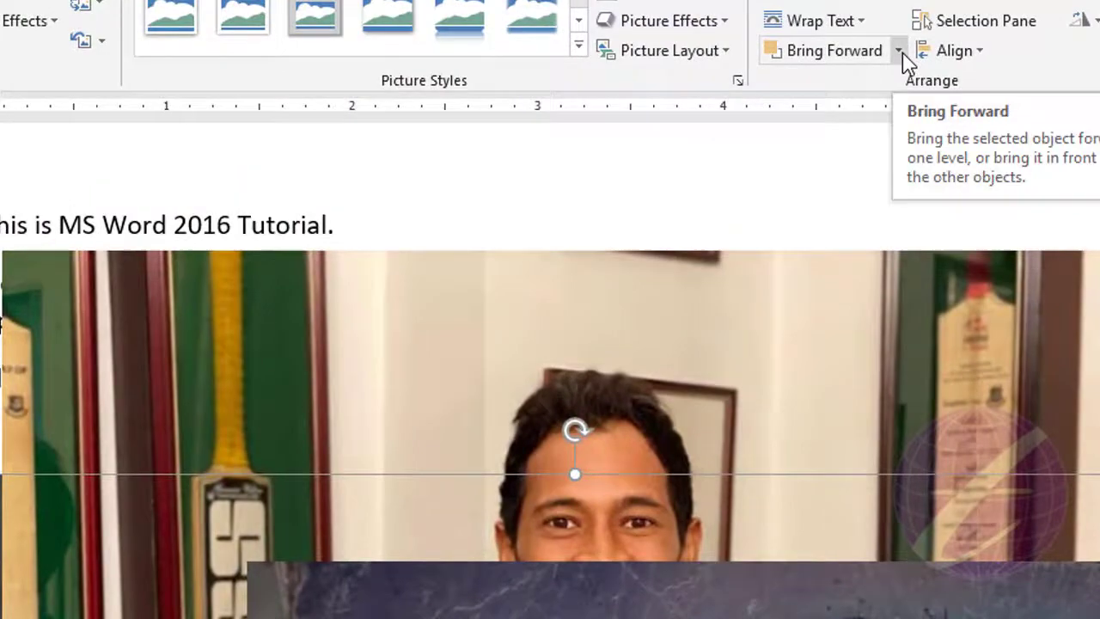
pyautogui.click(855, 73)
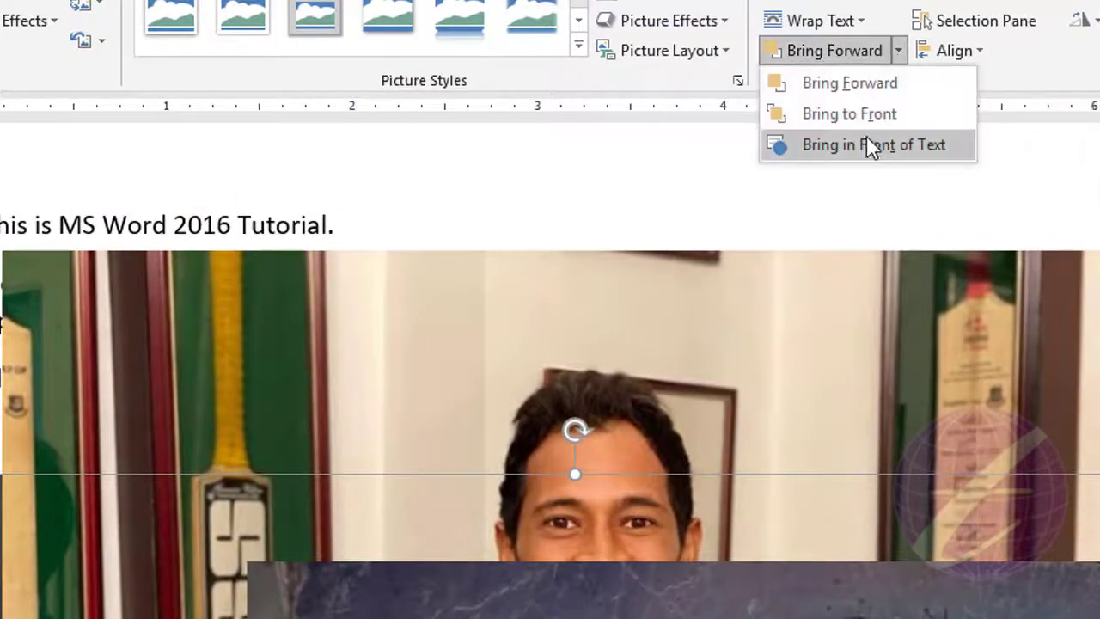
pyautogui.click(851, 116)
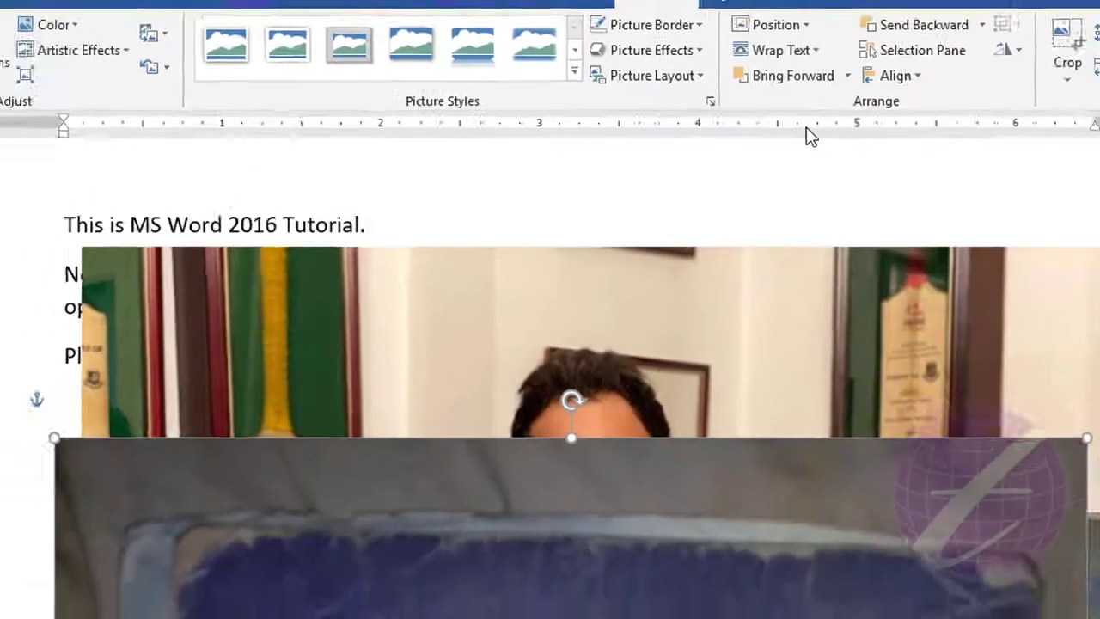
pyautogui.scroll(-3, 859, 421)
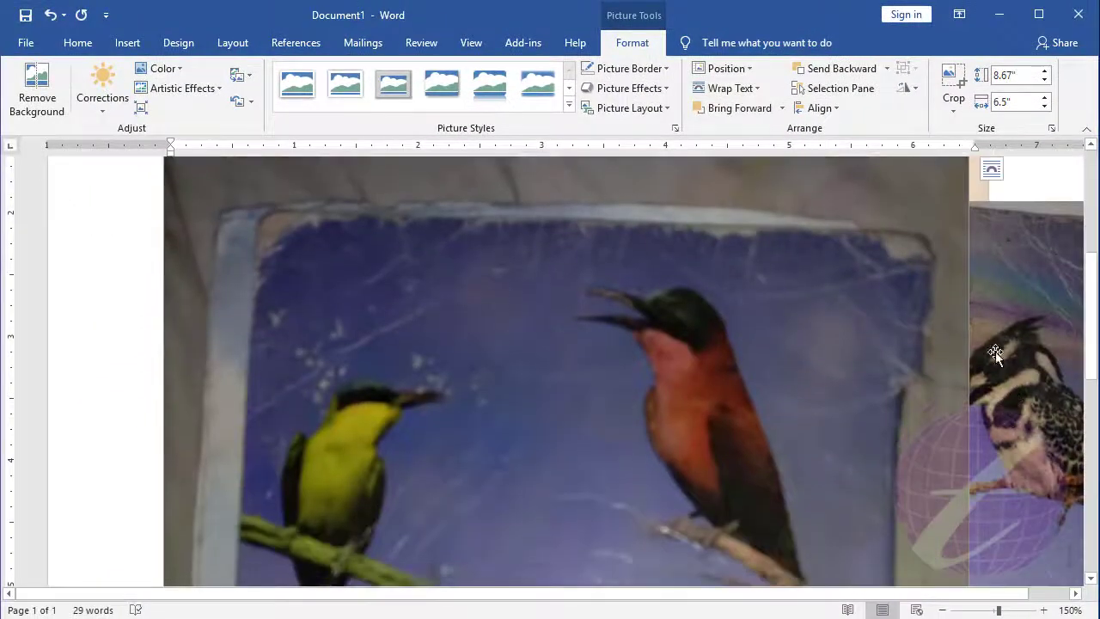
pyautogui.scroll(3, 876, 385)
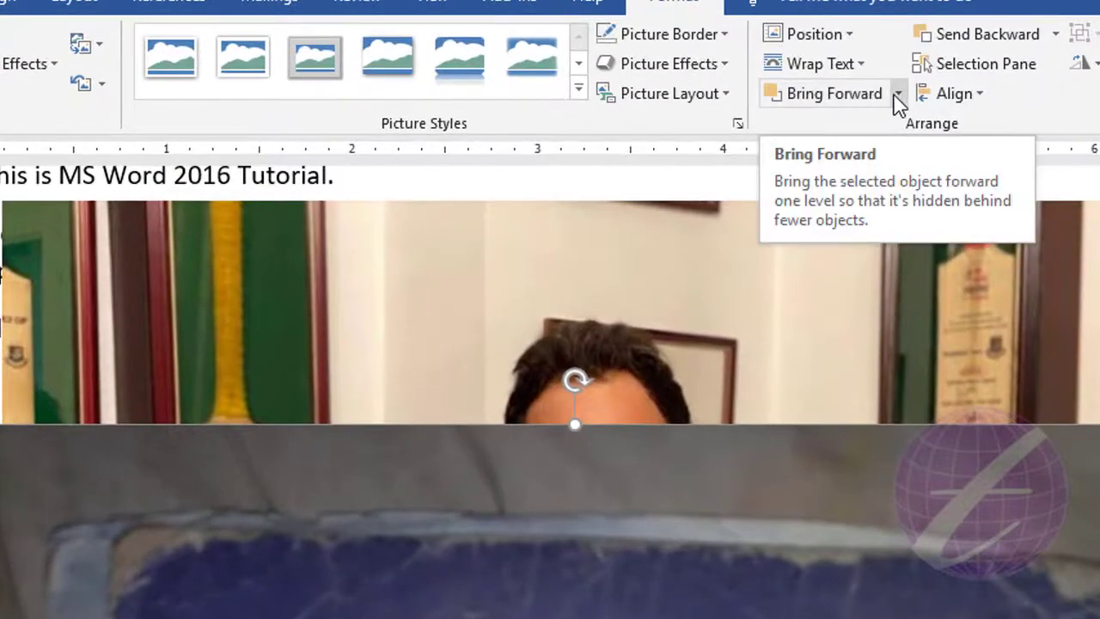
# Close the Bring Forward menu and apply Send to Back to the grey photo.
pyautogui.click(897, 100)
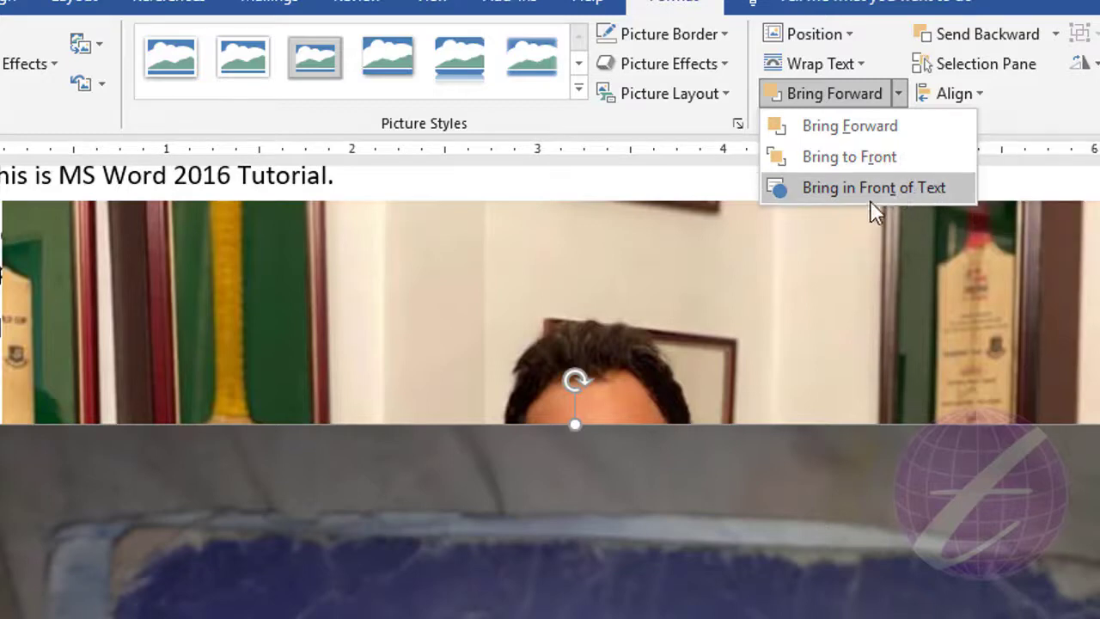
pyautogui.click(790, 357)
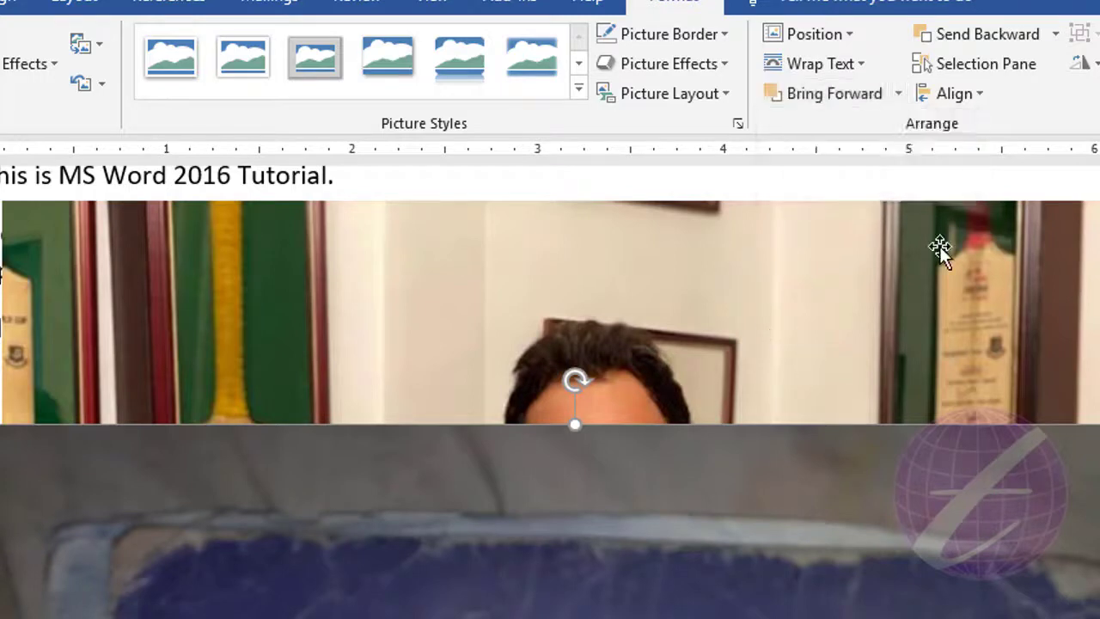
pyautogui.click(1057, 38)
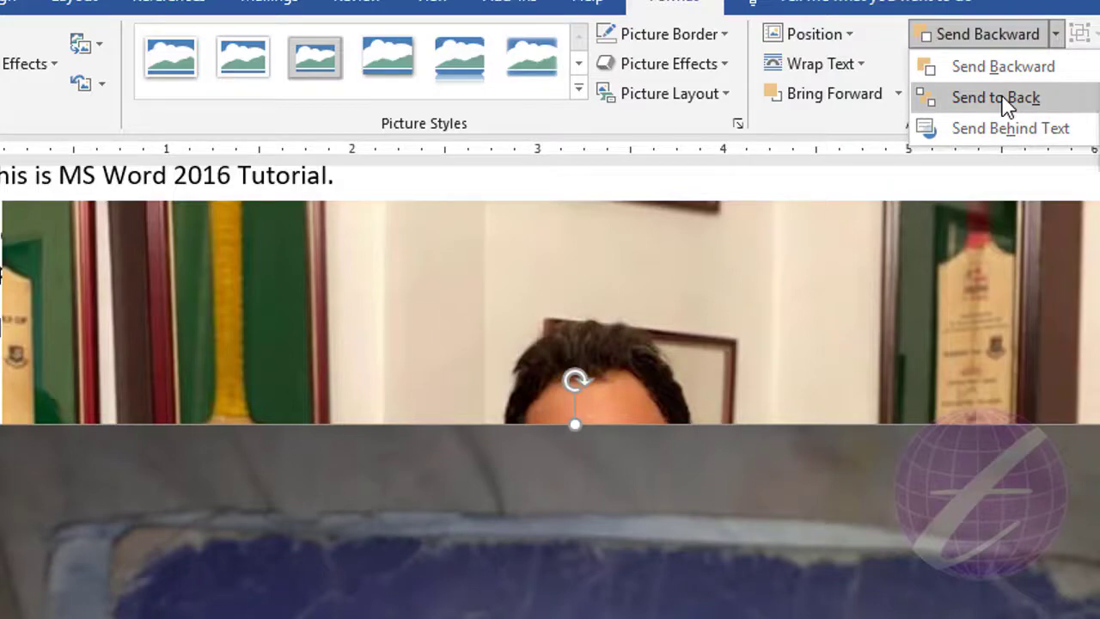
pyautogui.click(997, 98)
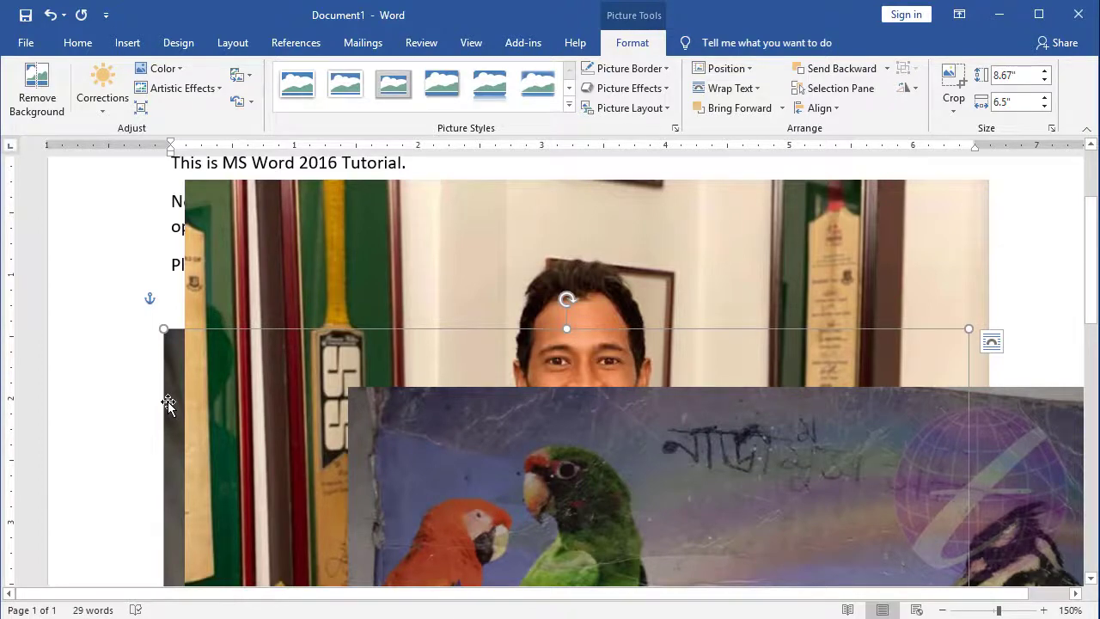
# Undo the Send to Back and move the grey photo back just one layer instead.
pyautogui.hotkey('ctrl', 'z')
pyautogui.scroll(3, 800, 380)
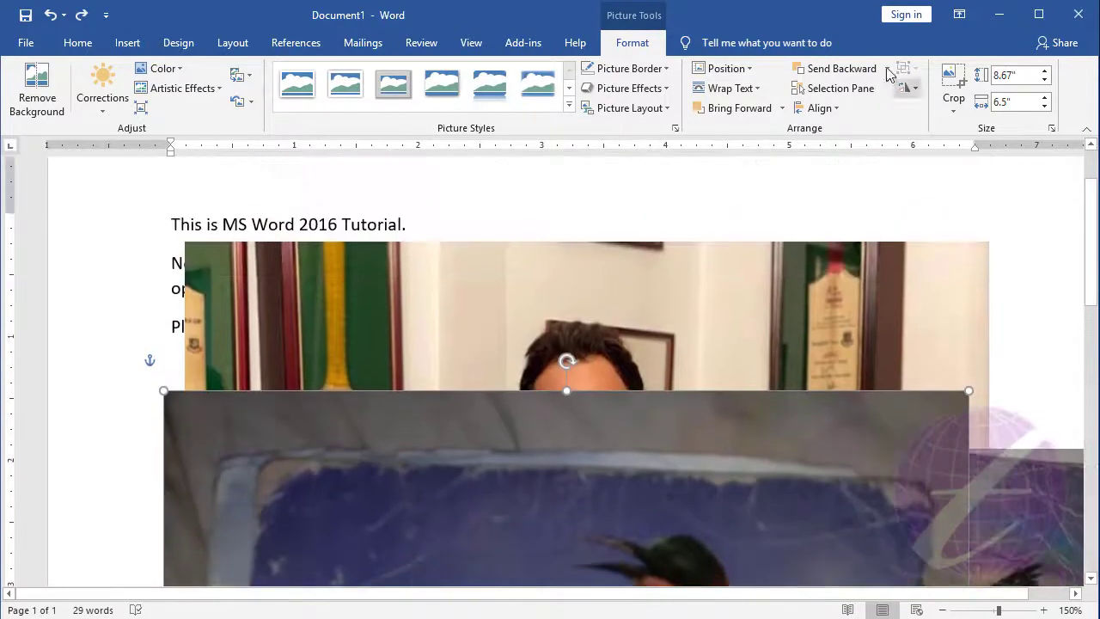
pyautogui.click(841, 68)
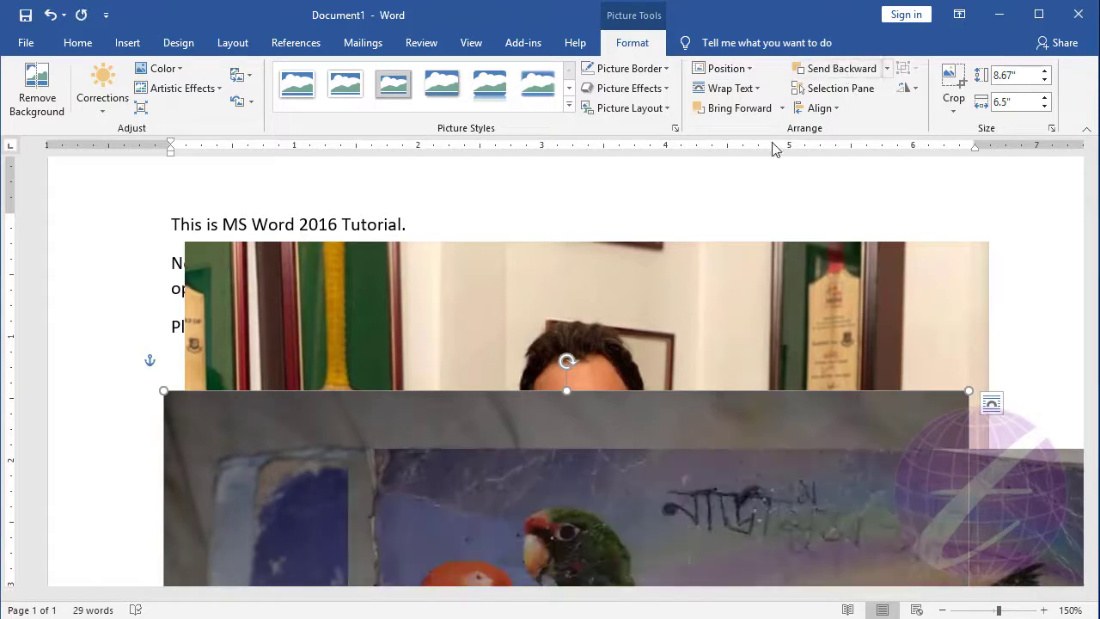
pyautogui.scroll(-1, 513, 446)
pyautogui.scroll(-4, 513, 445)
# Select the parrot photo and drag it upward.
pyautogui.click(474, 386)
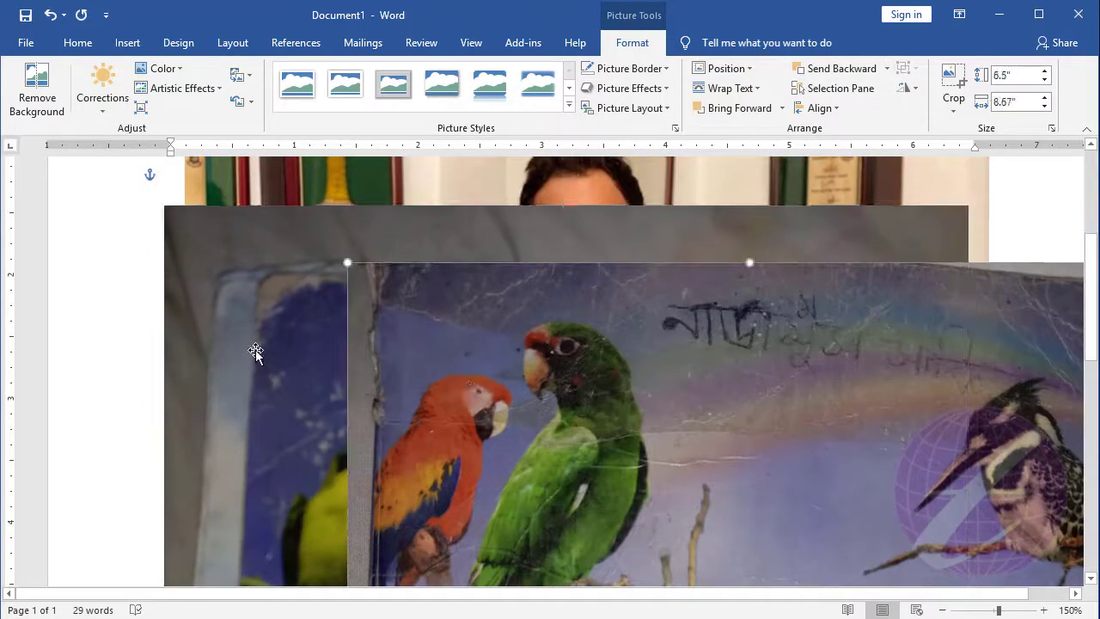
pyautogui.scroll(3, 336, 404)
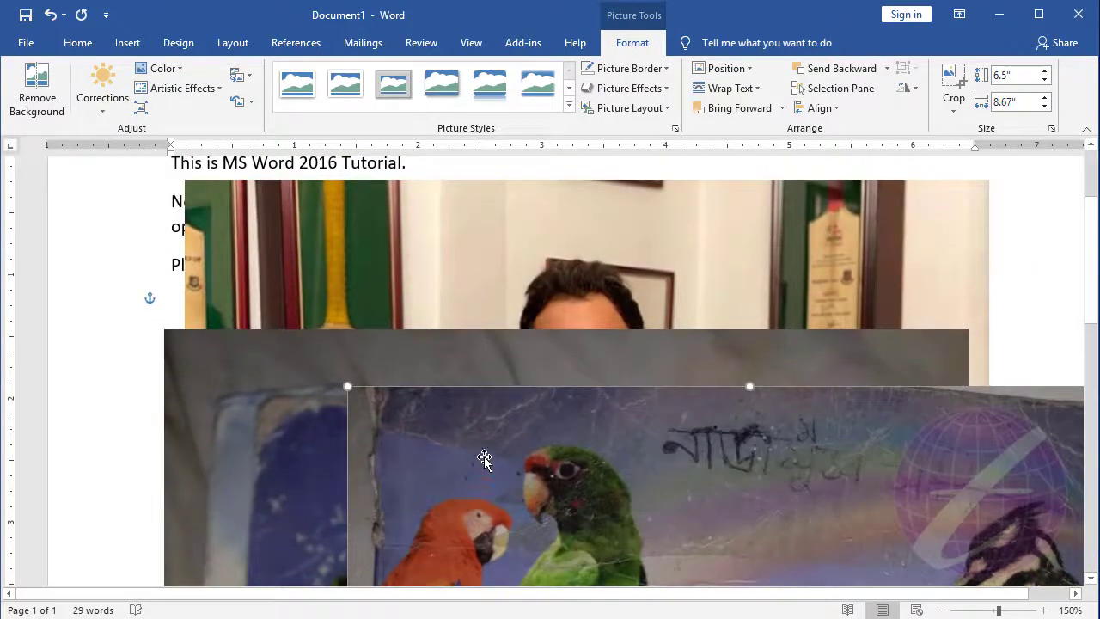
pyautogui.moveTo(484, 458); pyautogui.dragTo(541, 309)
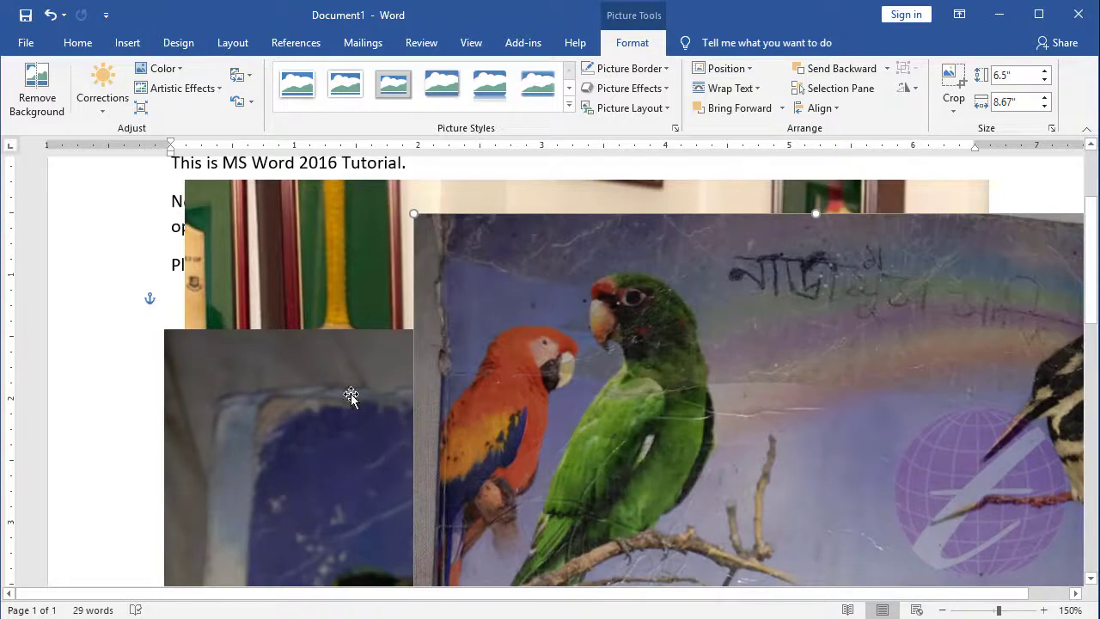
pyautogui.scroll(3, 350, 395)
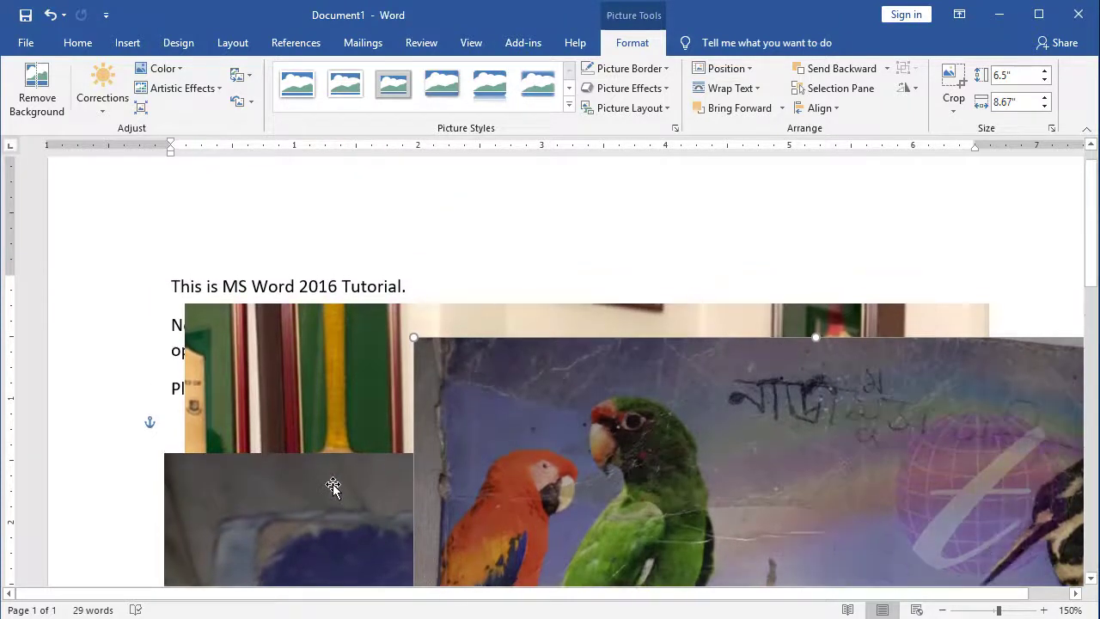
# Send the grey photo behind all other pictures and delete the parrot photo.
pyautogui.click(332, 486)
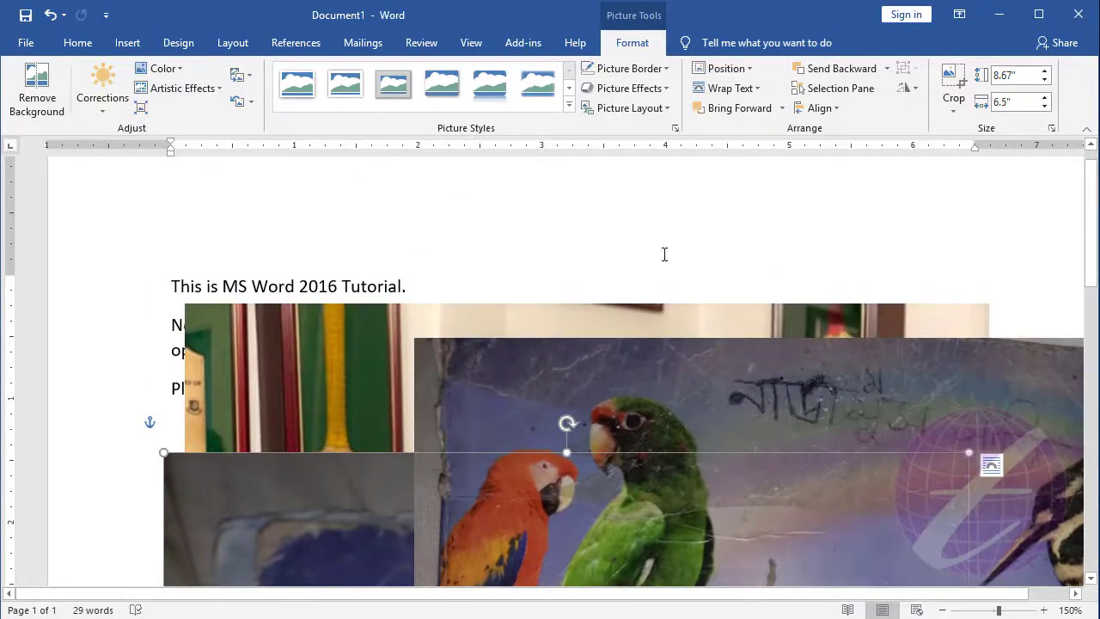
pyautogui.click(887, 69)
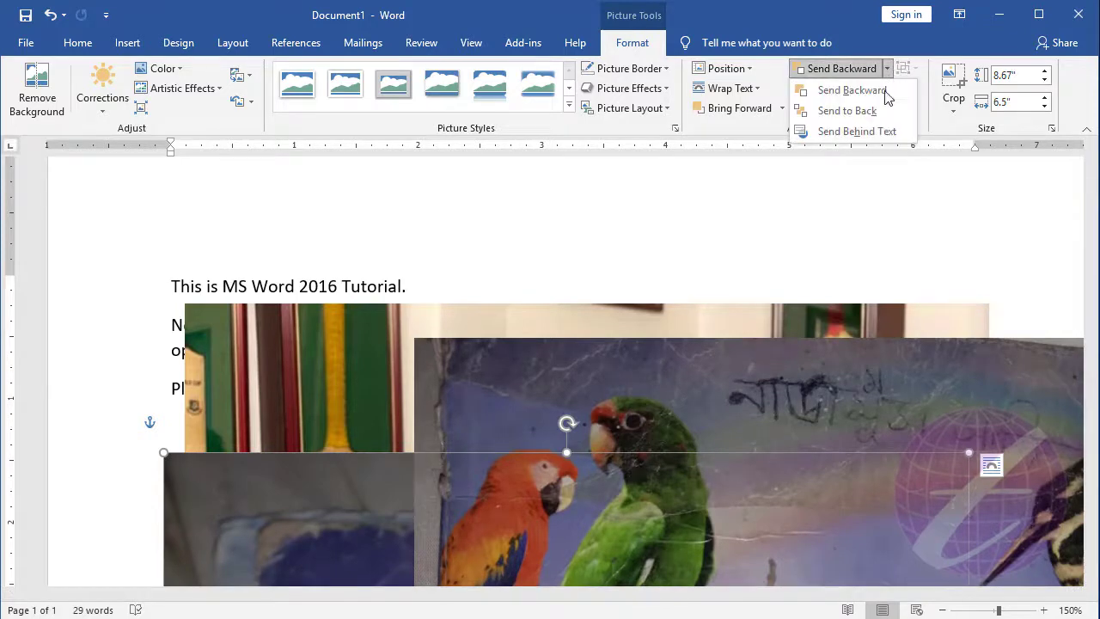
pyautogui.click(870, 118)
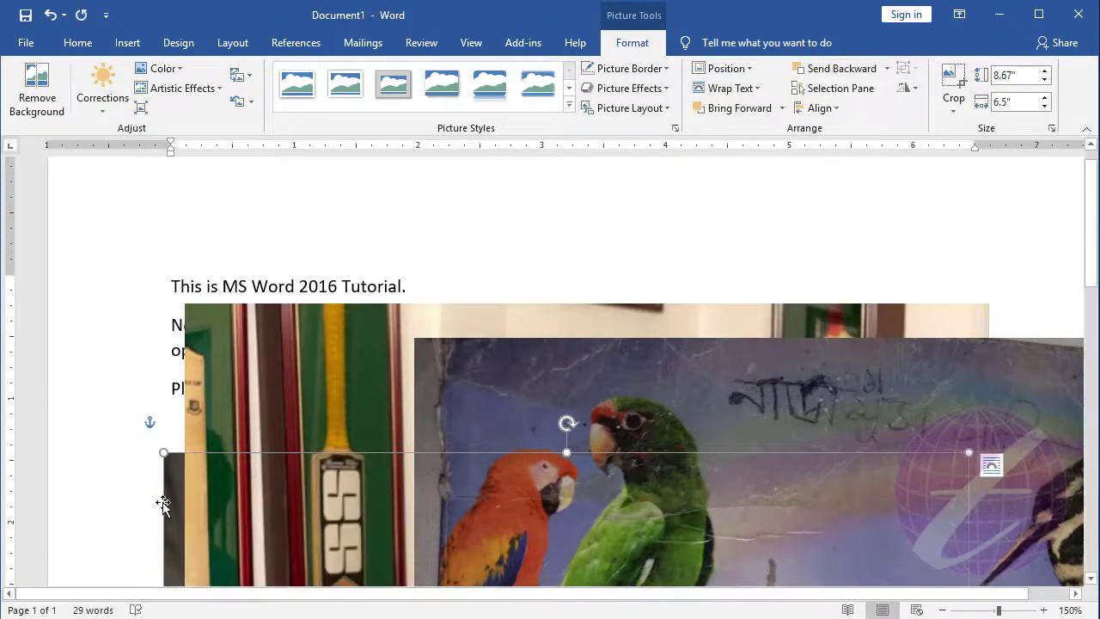
pyautogui.scroll(-5, 287, 430)
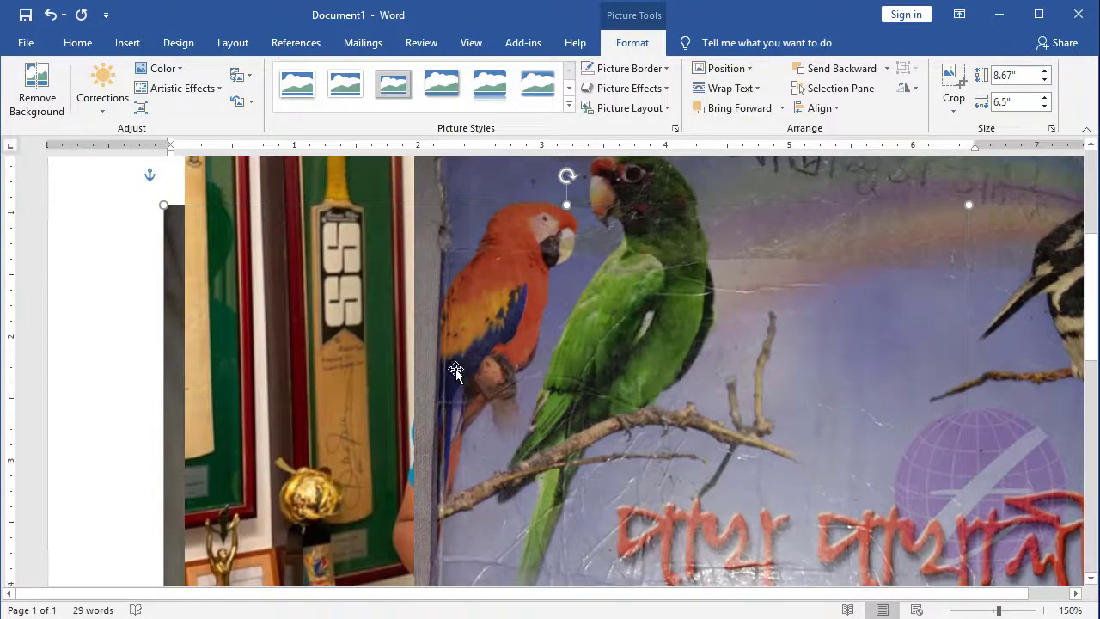
pyautogui.scroll(5, 455, 369)
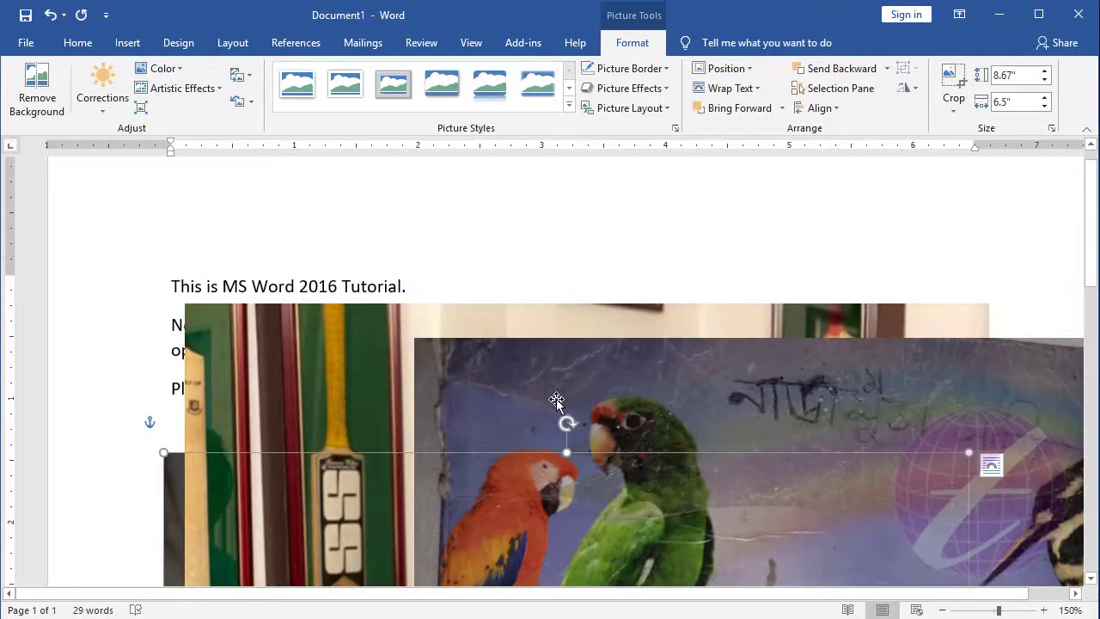
pyautogui.click(556, 399)
pyautogui.press('Delete')
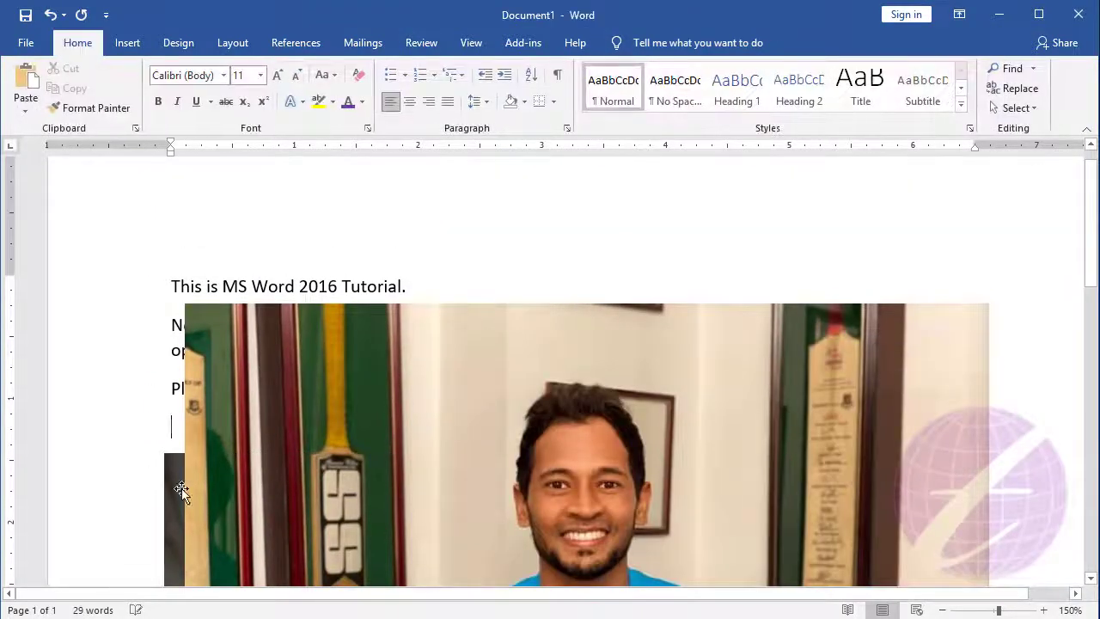
# Remove the leftover grey photo and drag the cricketer photo up and right over the text.
pyautogui.click(376, 468)
pyautogui.press('Escape')
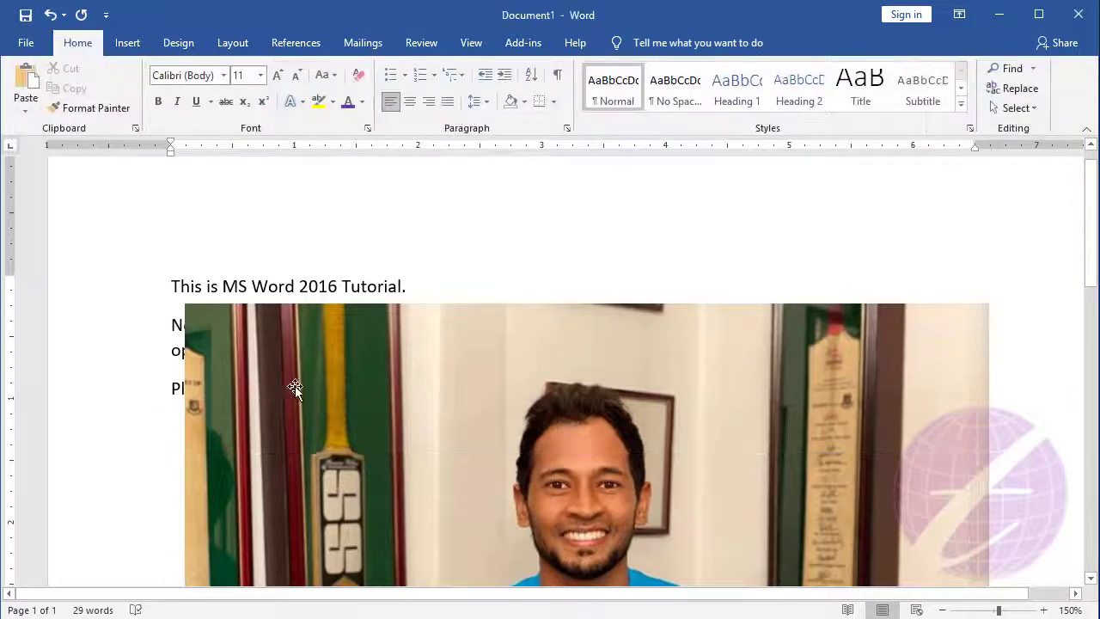
pyautogui.click(295, 388)
pyautogui.moveTo(311, 373); pyautogui.dragTo(363, 347)
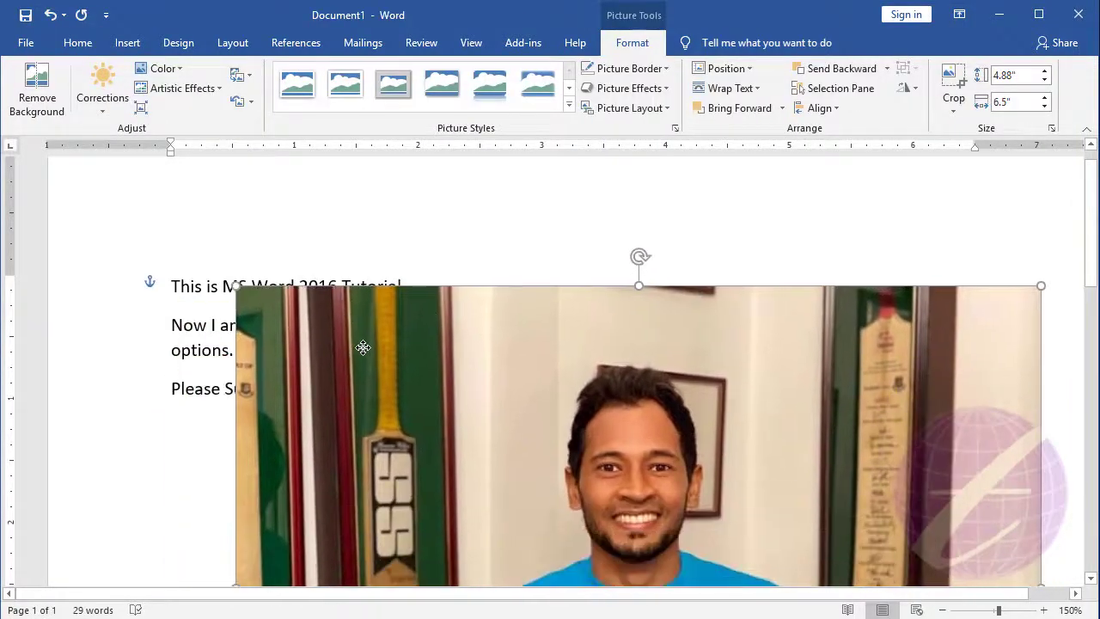
pyautogui.scroll(-3, 363, 348)
pyautogui.scroll(4, 393, 361)
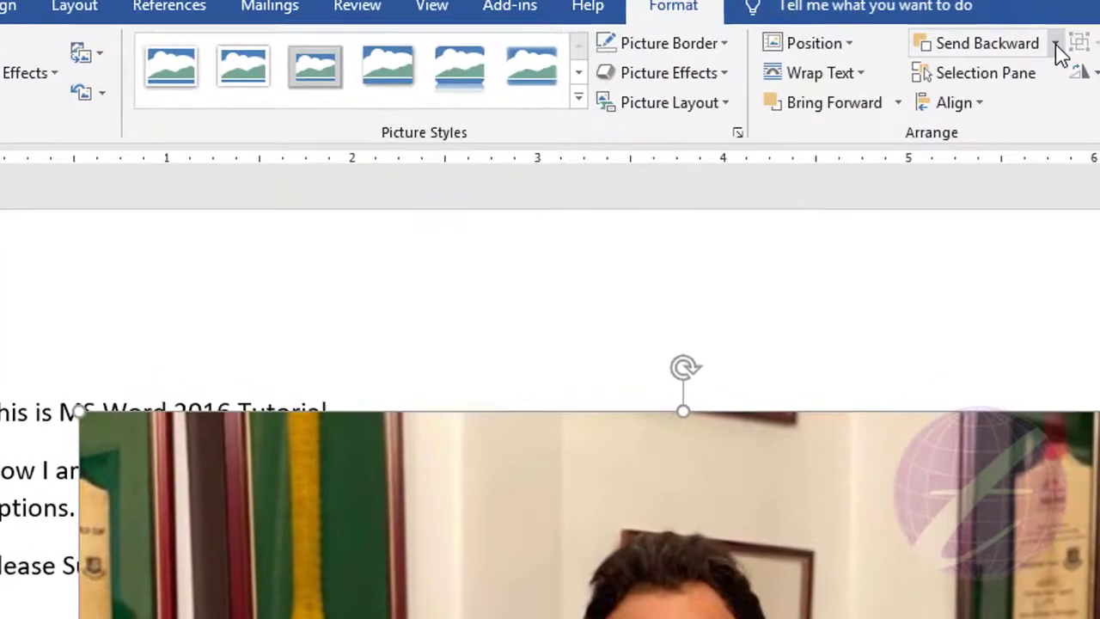
# Set the cricketer photo to Send Behind Text so the three intro lines show over it.
pyautogui.click(888, 69)
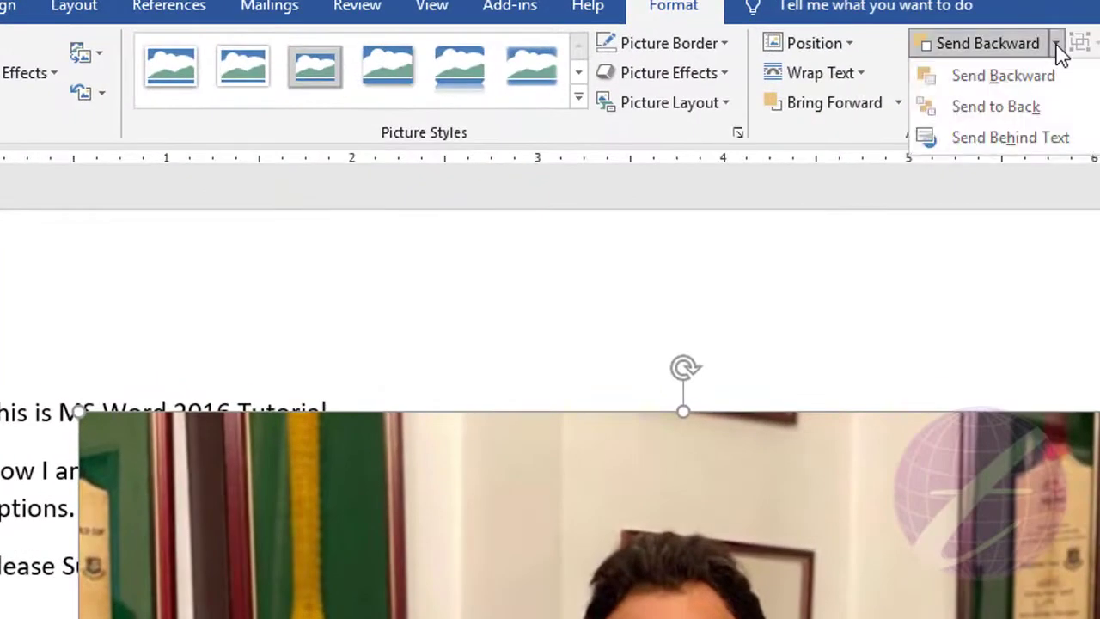
pyautogui.click(1021, 138)
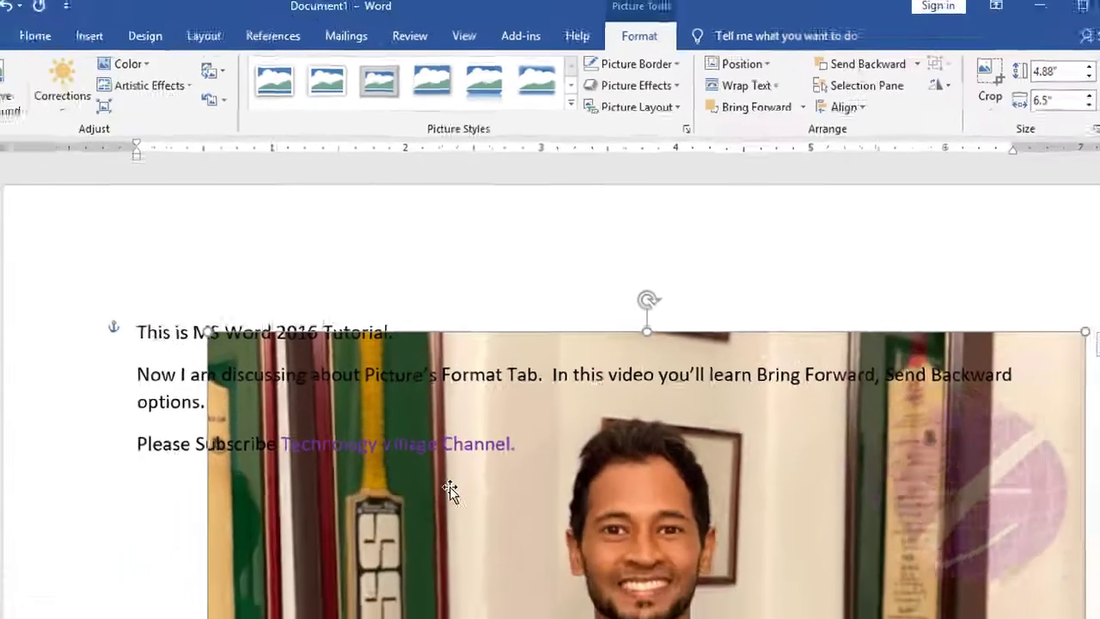
pyautogui.scroll(-1, 519, 436)
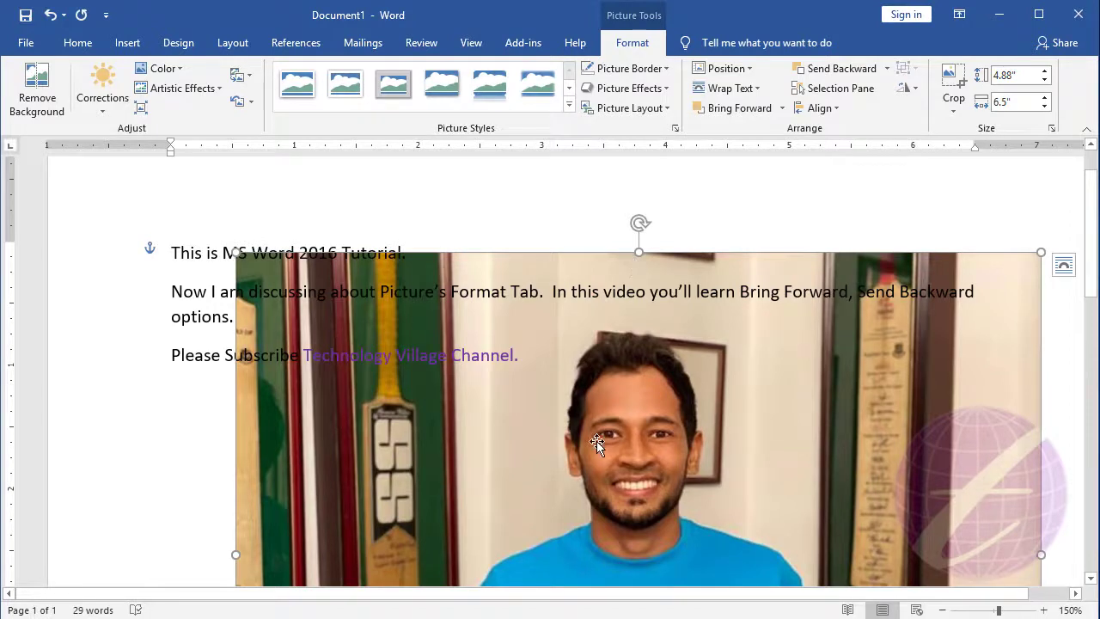
# Bring the behind-text cricketer photo in front of the text and move it up over the paragraphs.
pyautogui.moveTo(609, 436); pyautogui.dragTo(554, 410)
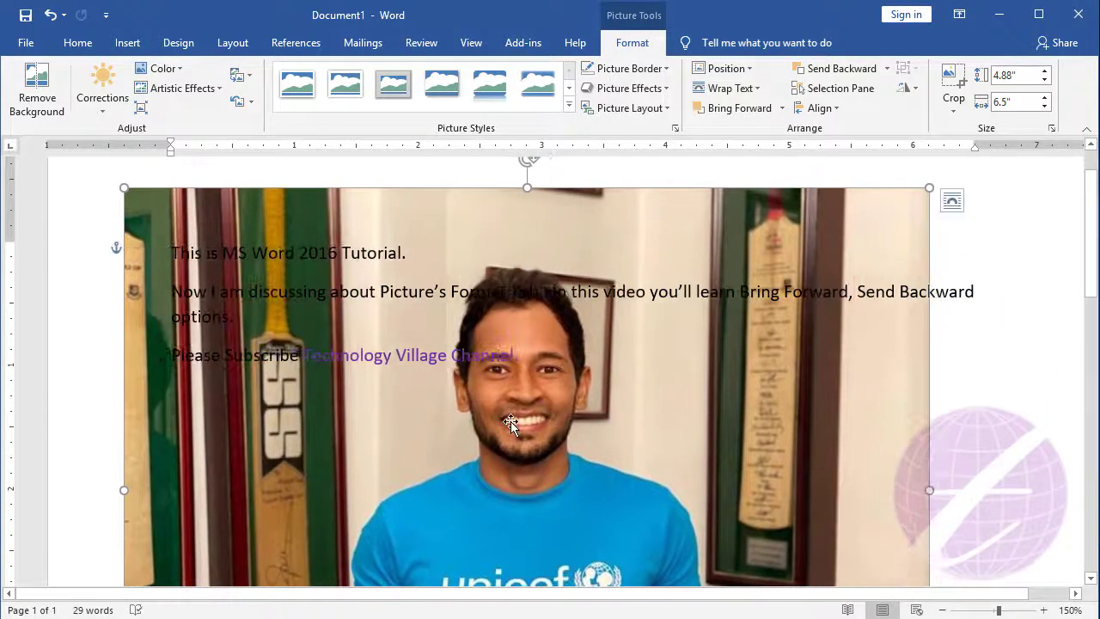
pyautogui.moveTo(525, 433); pyautogui.dragTo(589, 490)
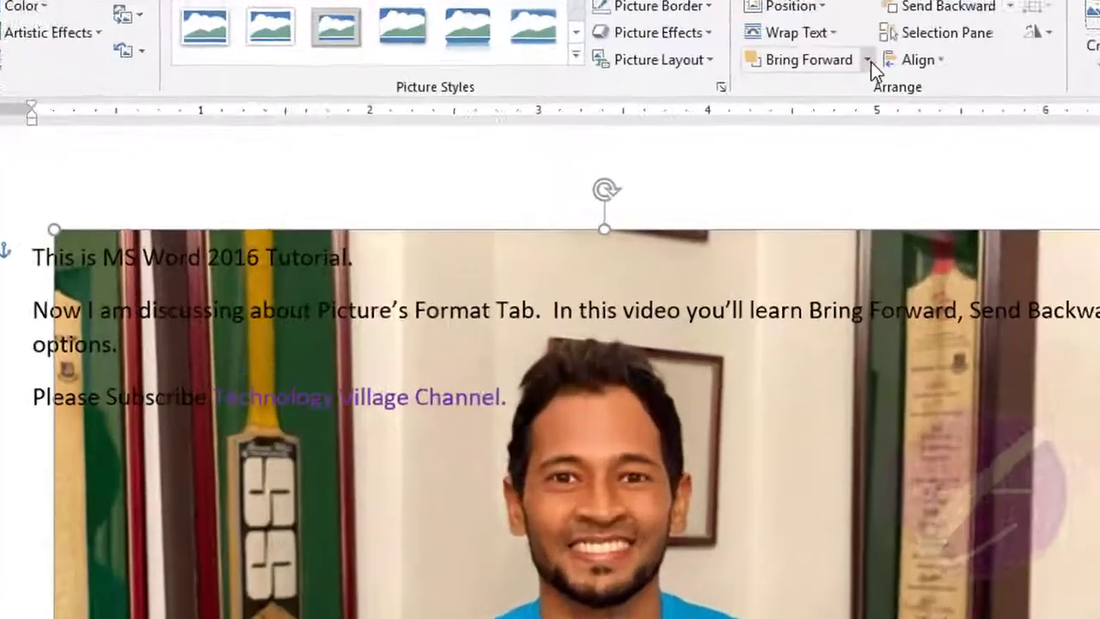
pyautogui.click(786, 106)
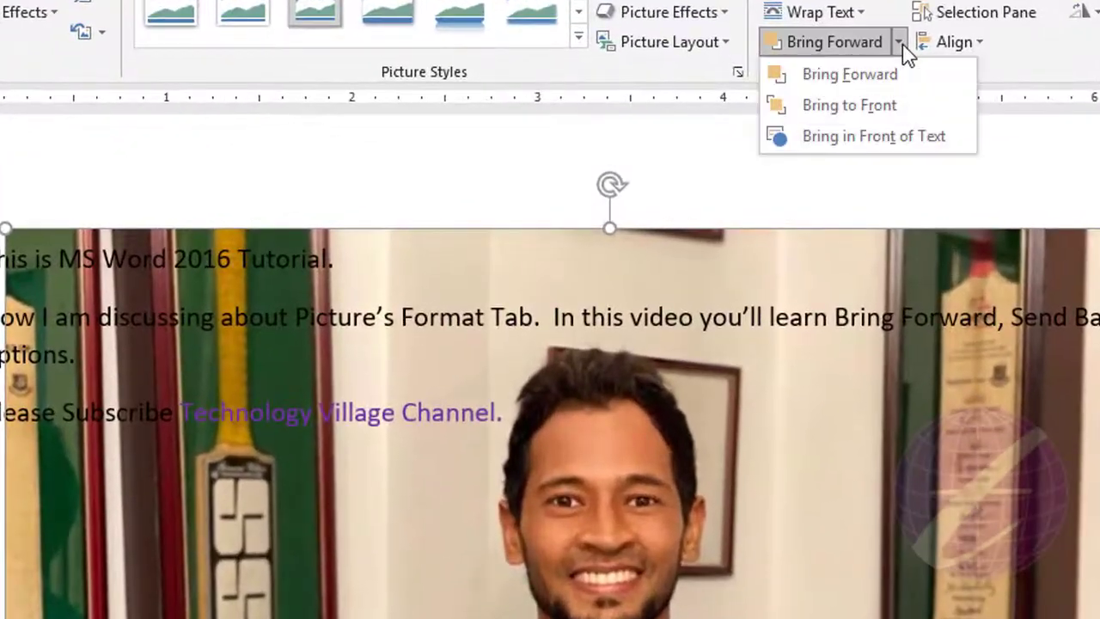
pyautogui.click(870, 137)
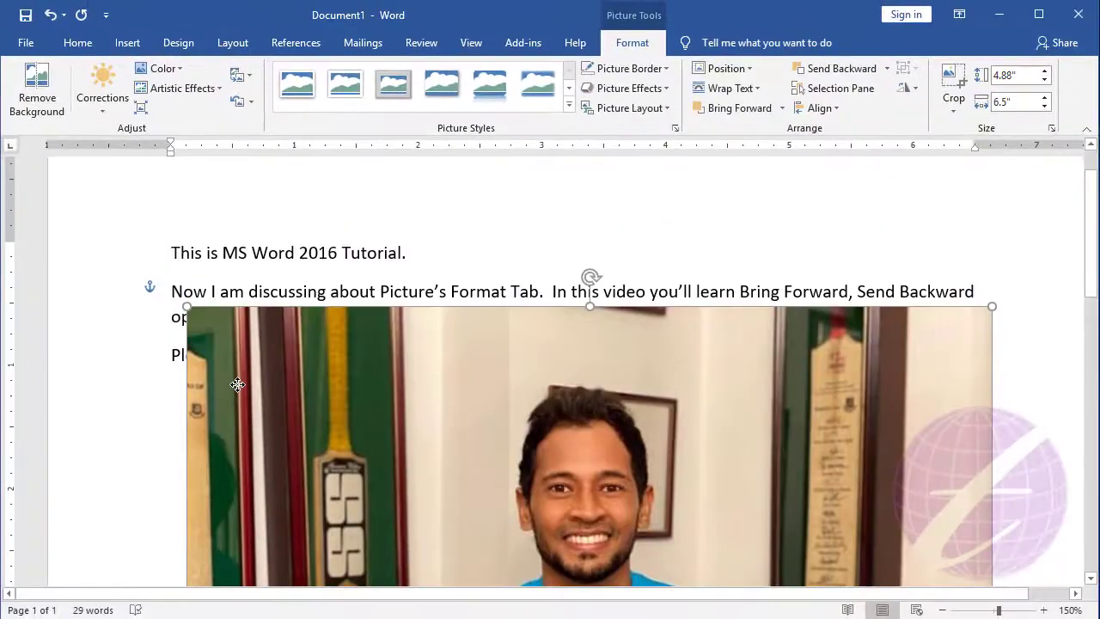
pyautogui.moveTo(237, 384); pyautogui.dragTo(320, 290)
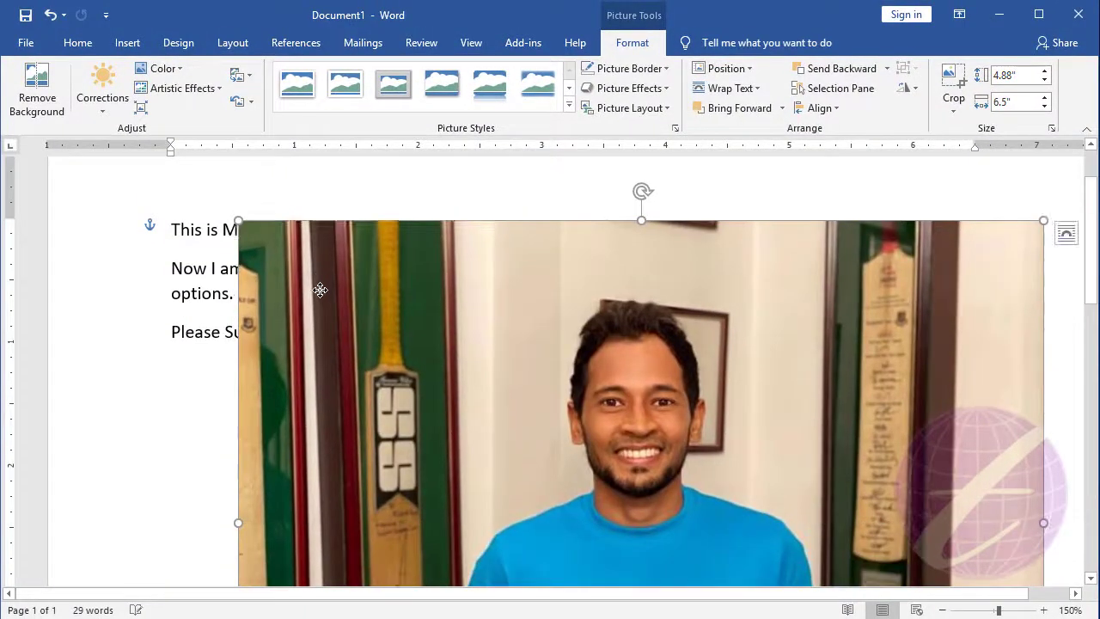
pyautogui.scroll(3, 317, 289)
# Reposition the cricketer photo so its top edge rests just under the title line.
pyautogui.moveTo(281, 386); pyautogui.dragTo(176, 417)
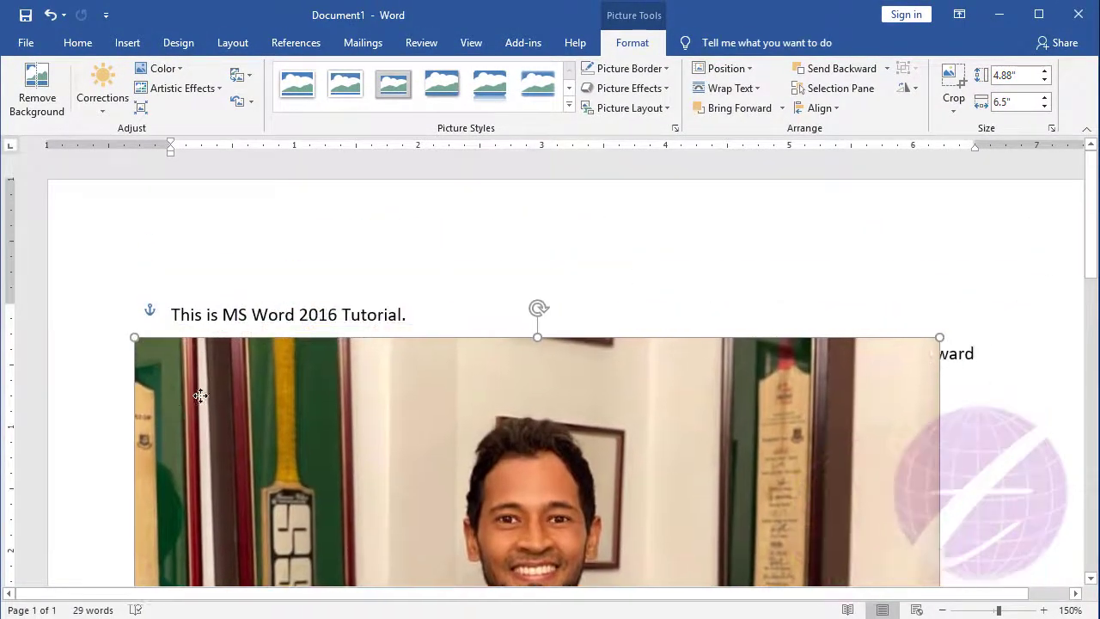
pyautogui.scroll(-3, 415, 360)
pyautogui.scroll(2, 414, 360)
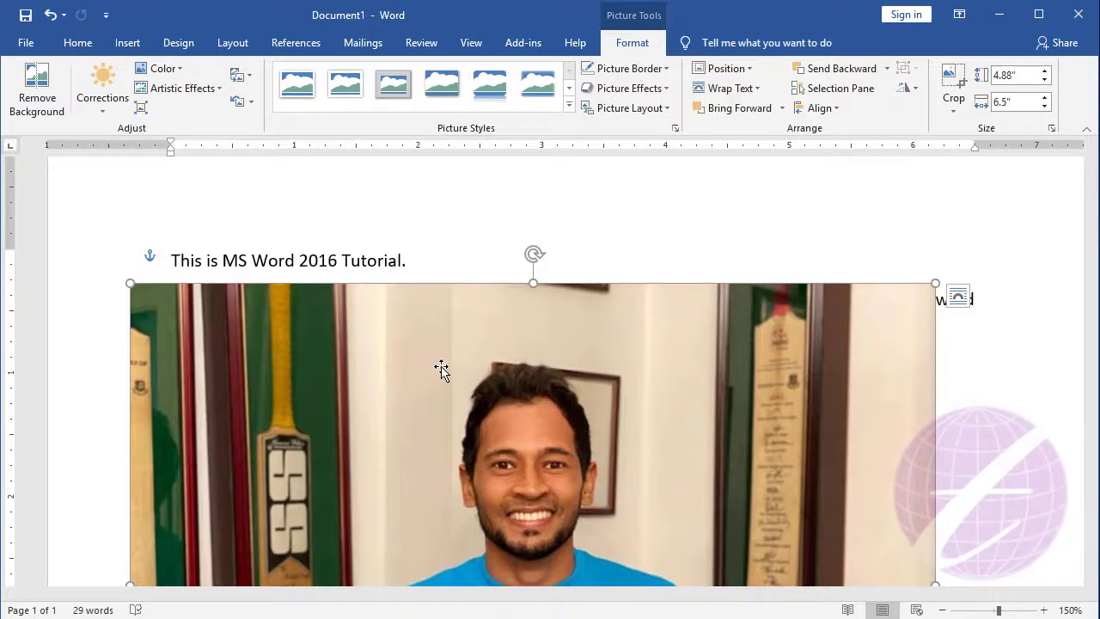
pyautogui.moveTo(441, 369); pyautogui.dragTo(416, 436)
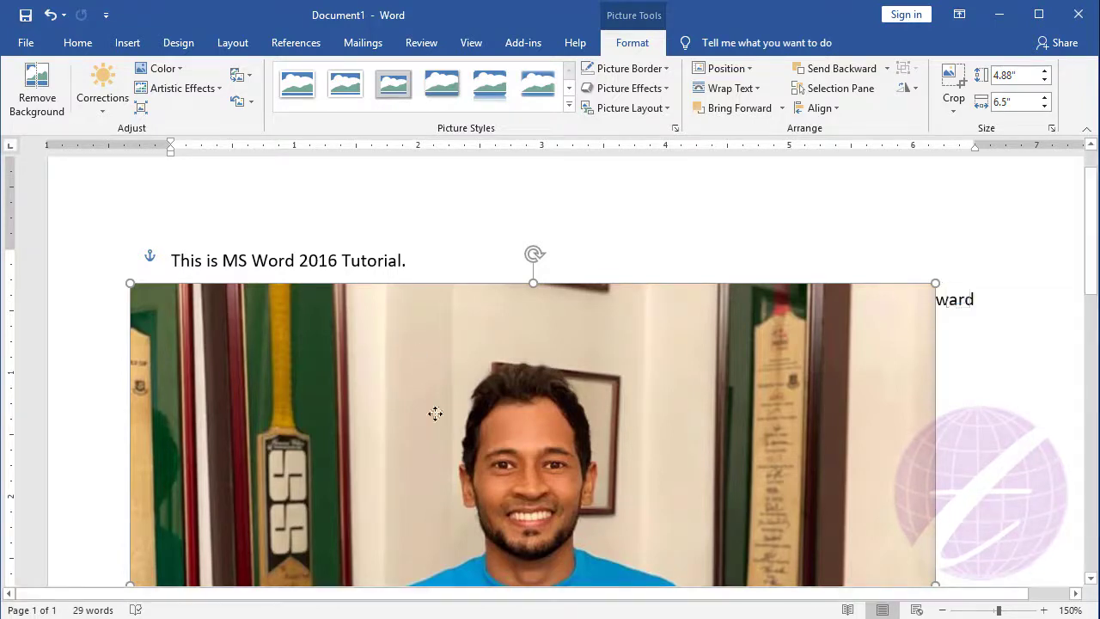